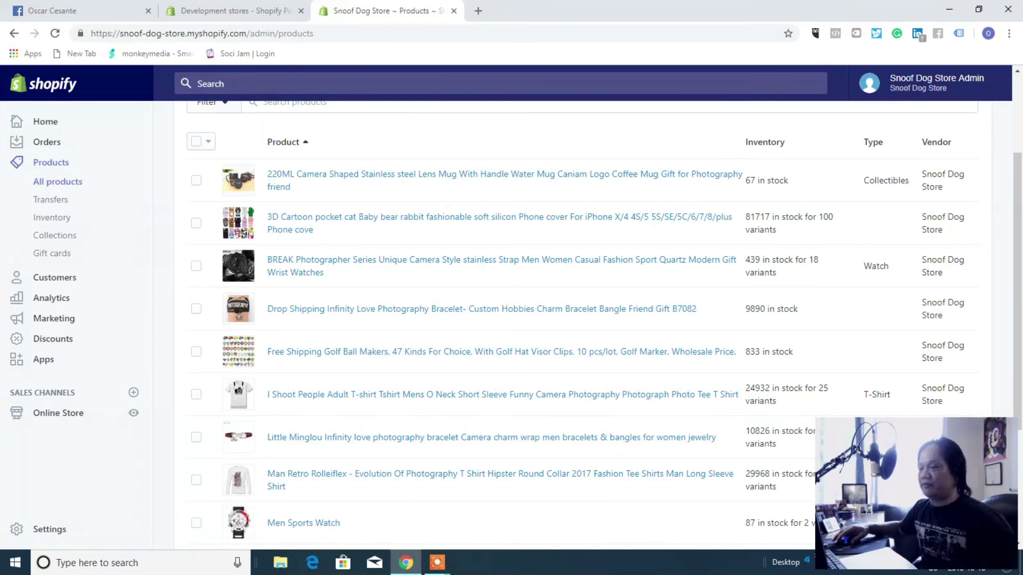
mouse_move(437, 562)
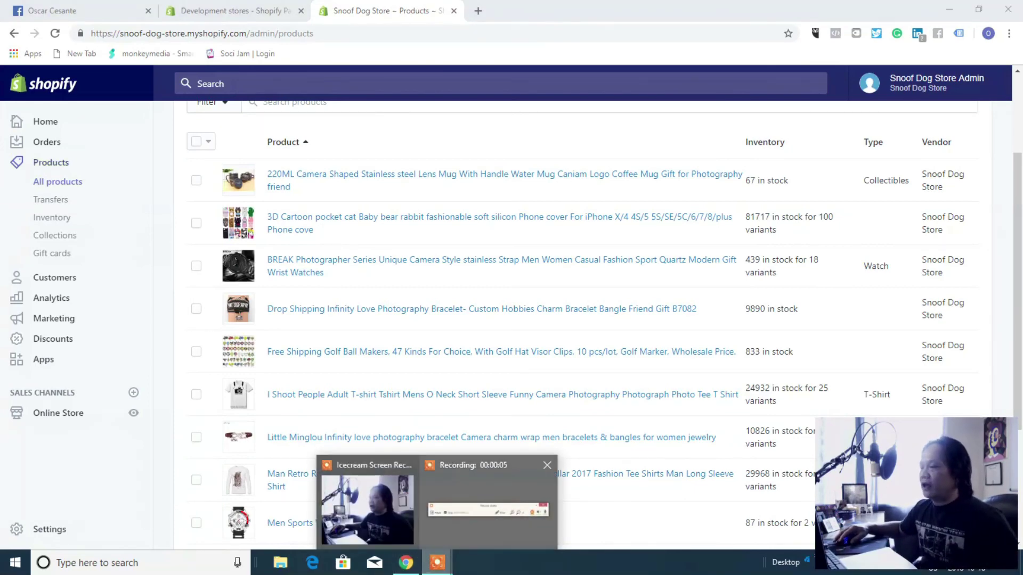
click(474, 534)
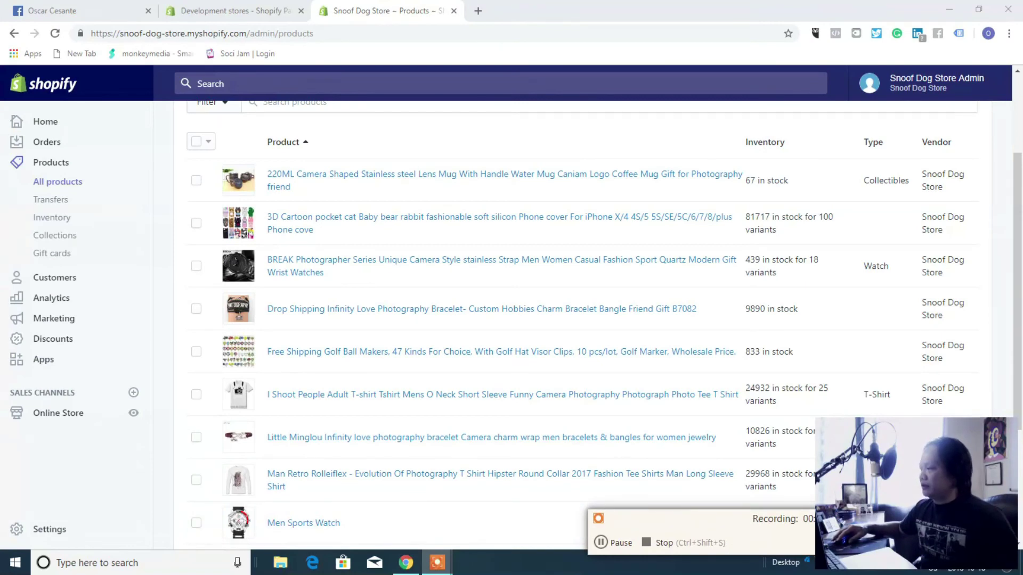
mouse_move(698, 526)
mouse_down()
mouse_move(83, 532)
mouse_move(114, 541)
mouse_up()
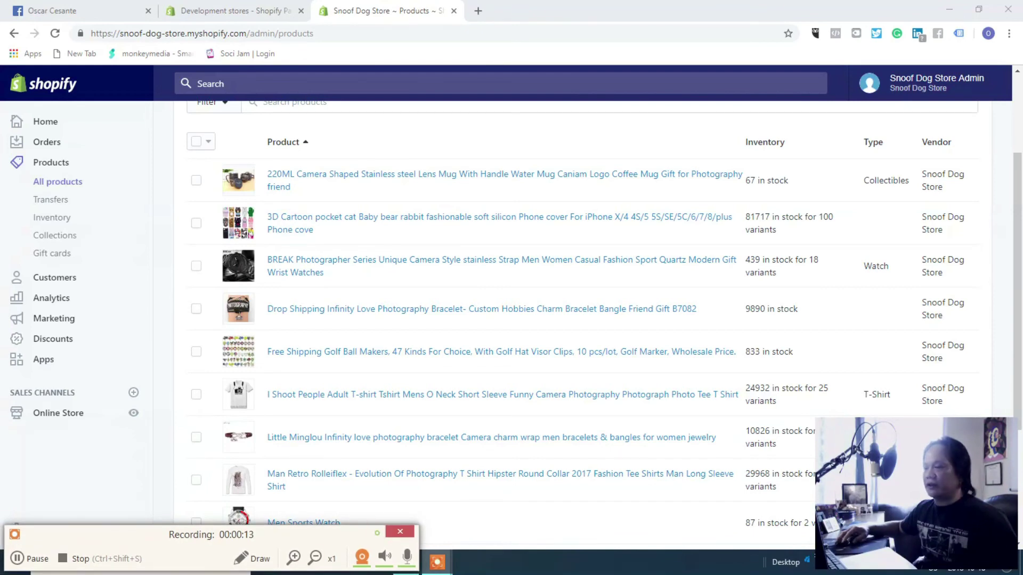
click(376, 532)
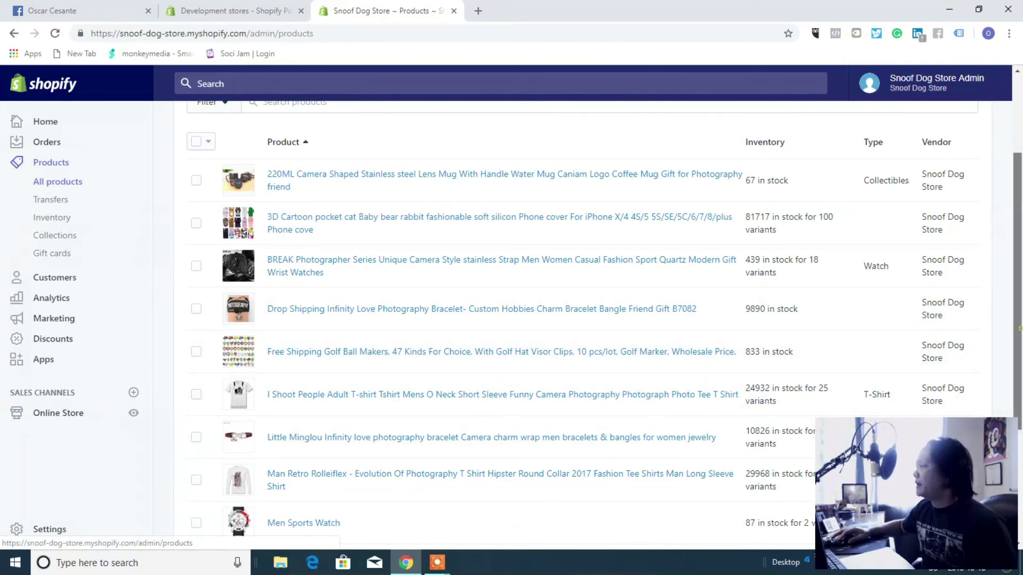
- Go to the online store's themes and open the current Debut theme for customization
scroll(586, 325, down, 3)
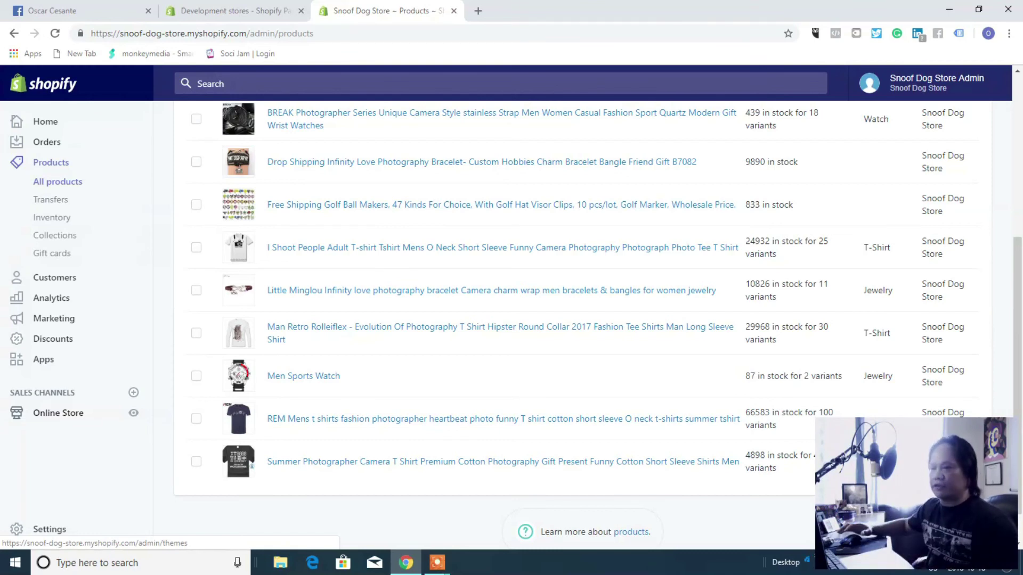
click(58, 413)
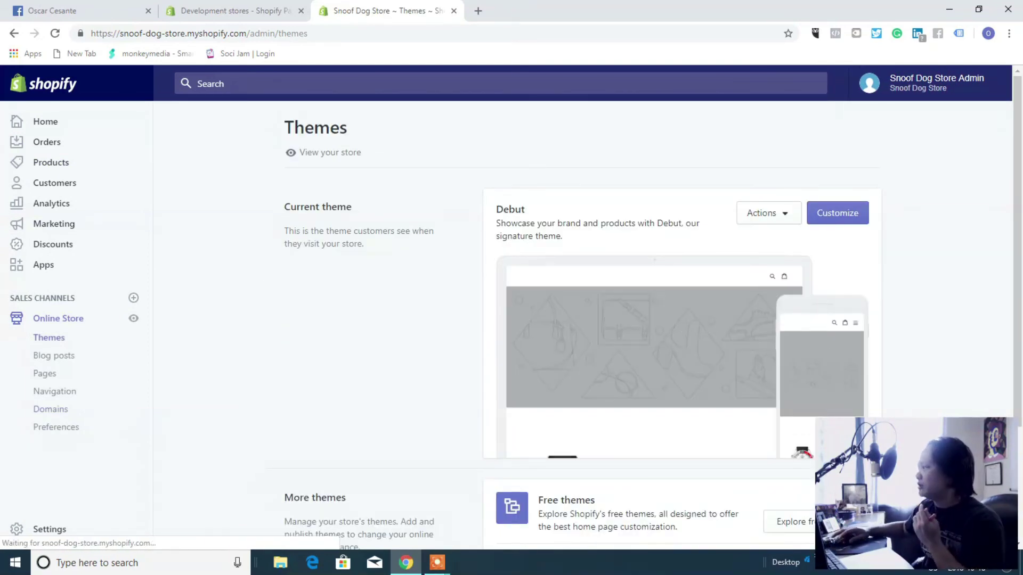
scroll(585, 319, down, 3)
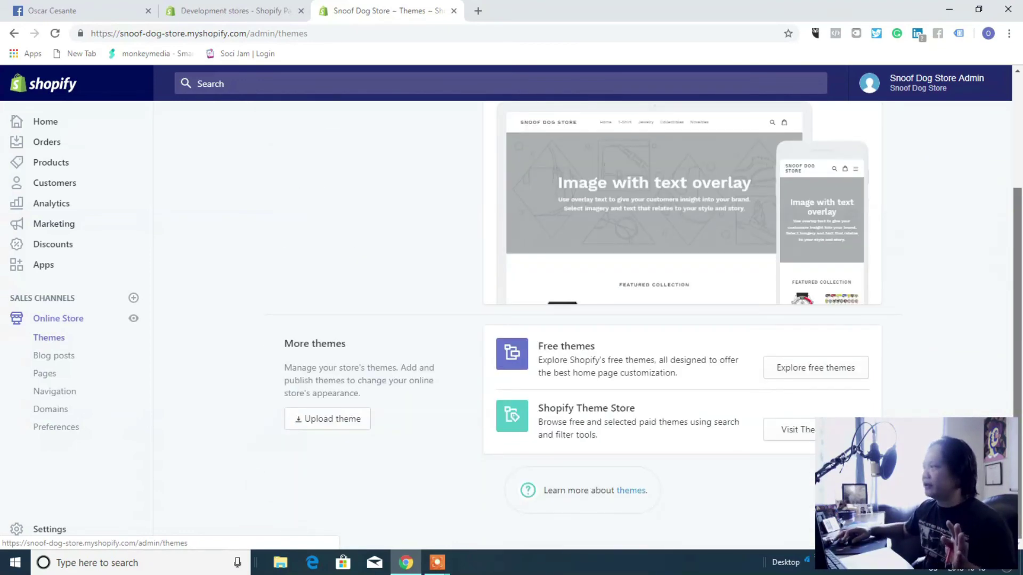
scroll(586, 319, up, 2)
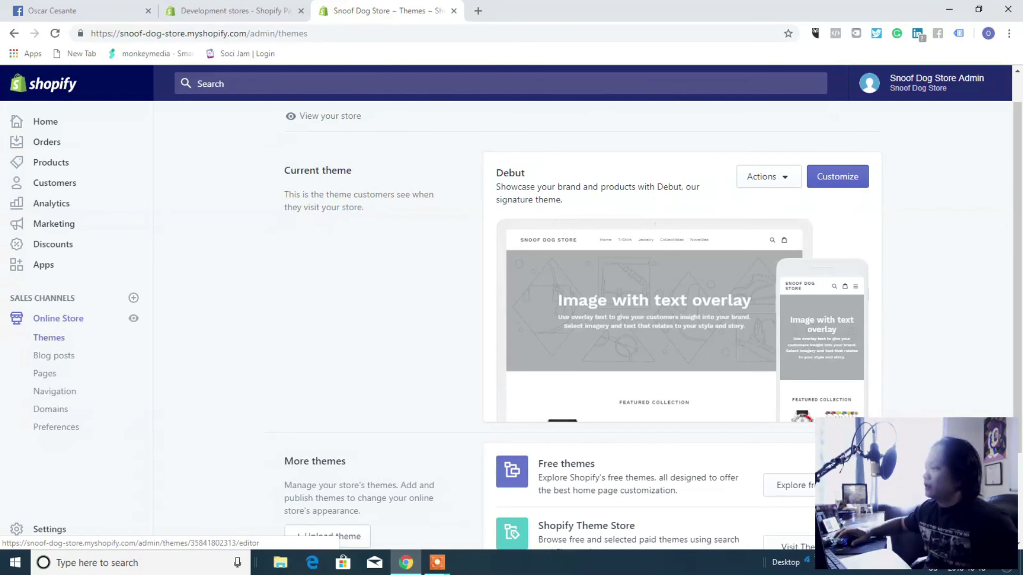
click(838, 177)
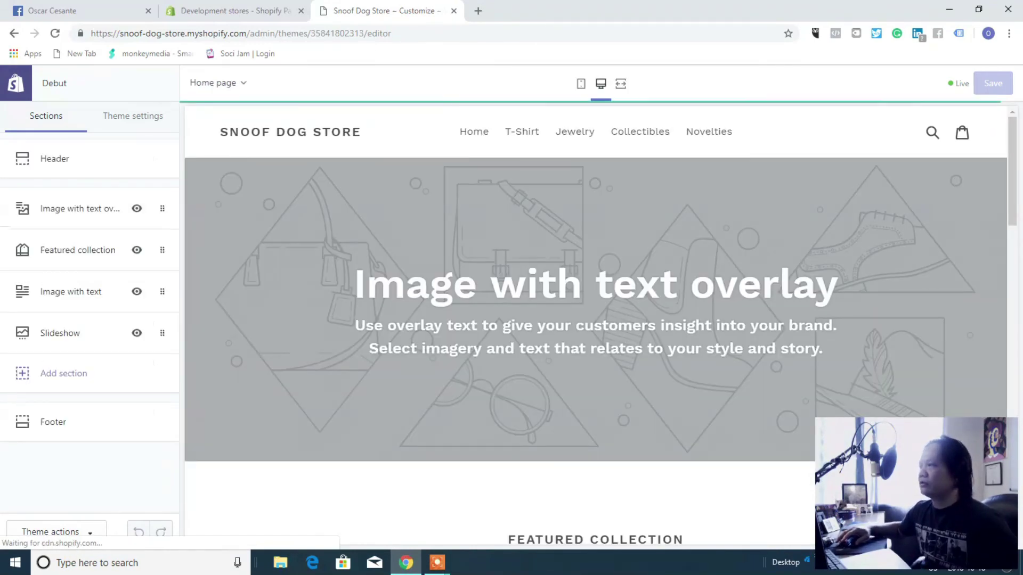
- Examine the home page preview from header to footer, including the image overlay, featured collection, image with text and slideshow sections
scroll(600, 325, down, 8)
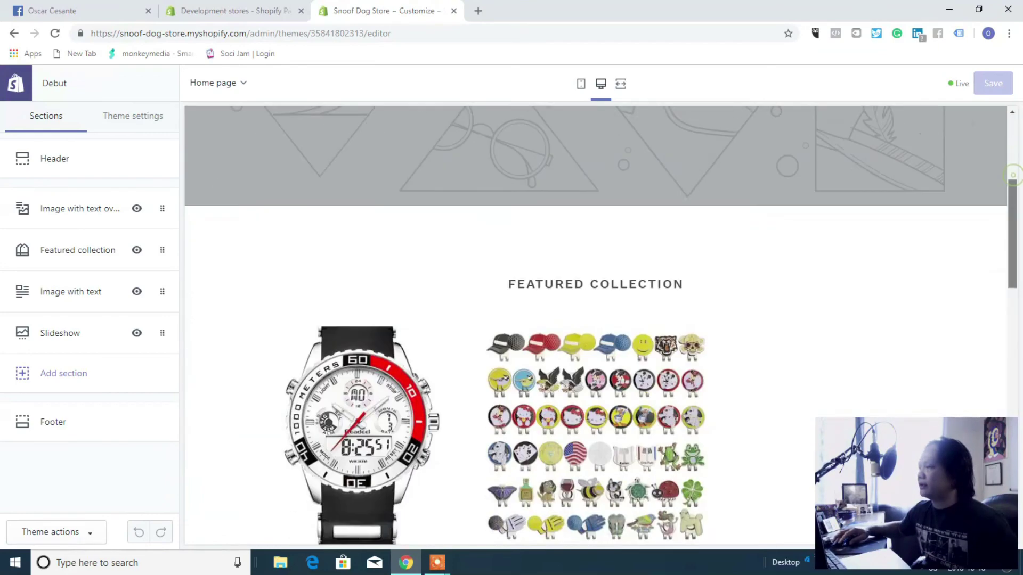
scroll(595, 325, down, 12)
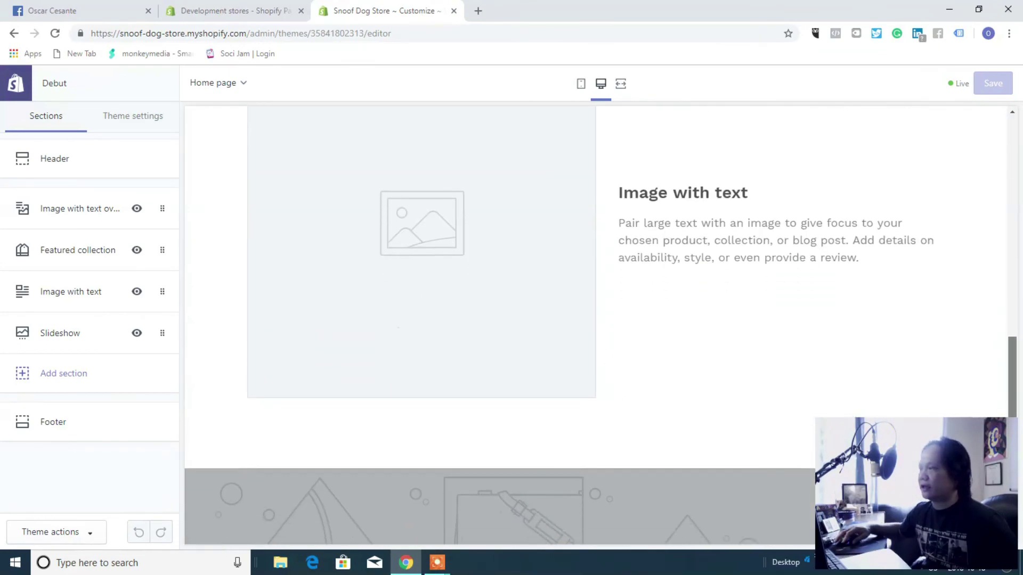
scroll(595, 324, down, 1)
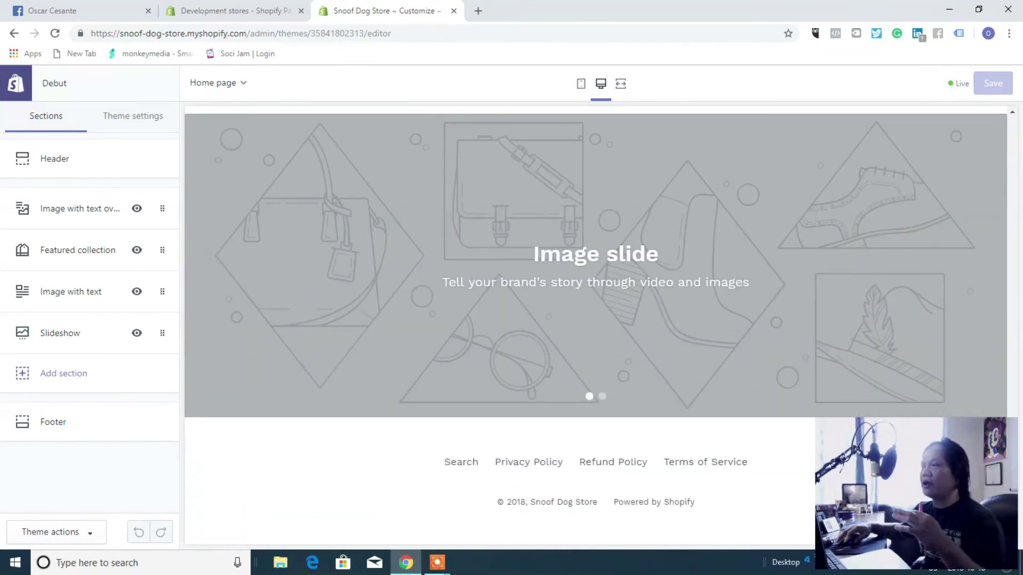
scroll(595, 325, up, 7)
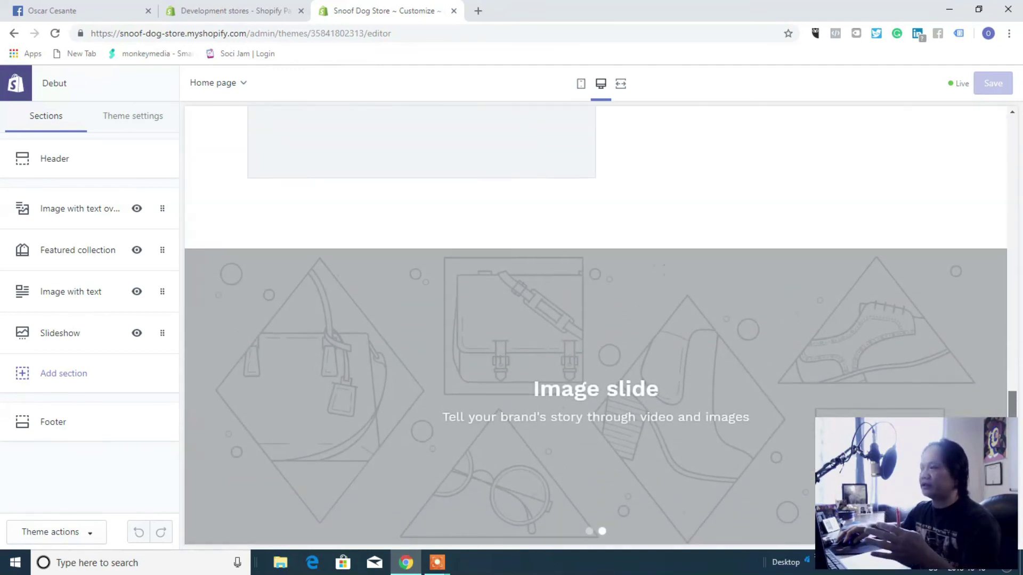
scroll(595, 325, up, 6)
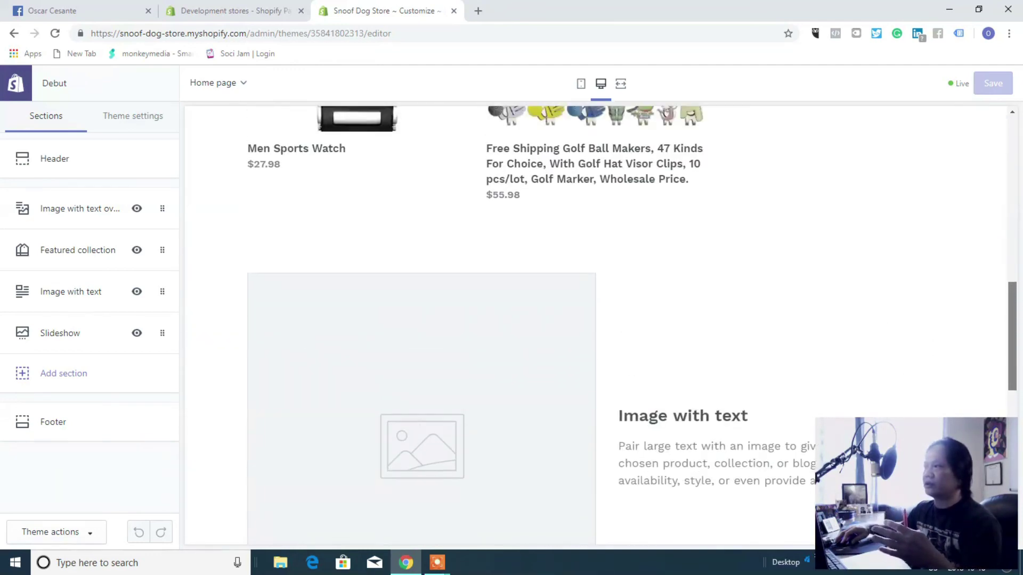
scroll(595, 325, up, 2)
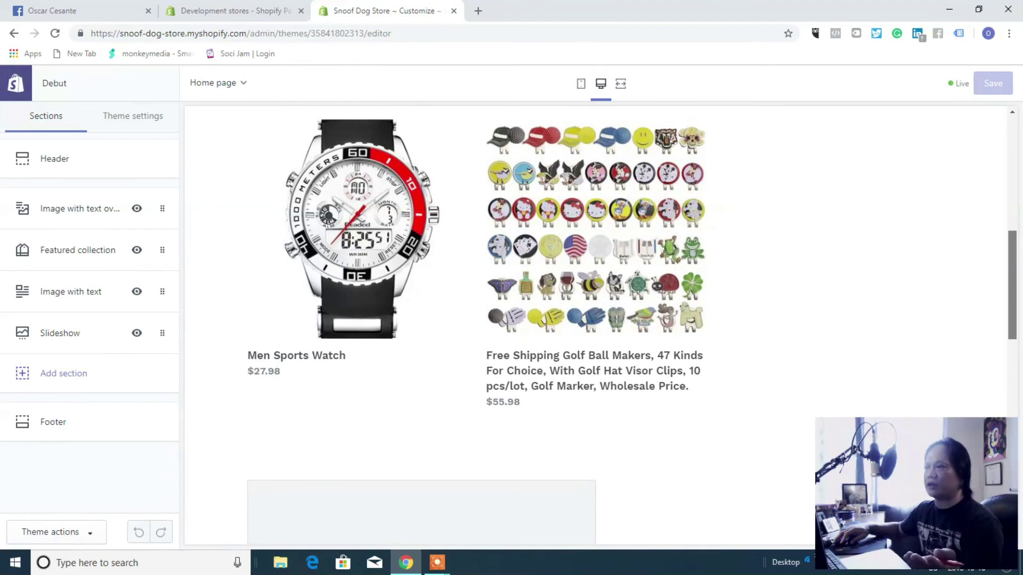
scroll(595, 325, up, 8)
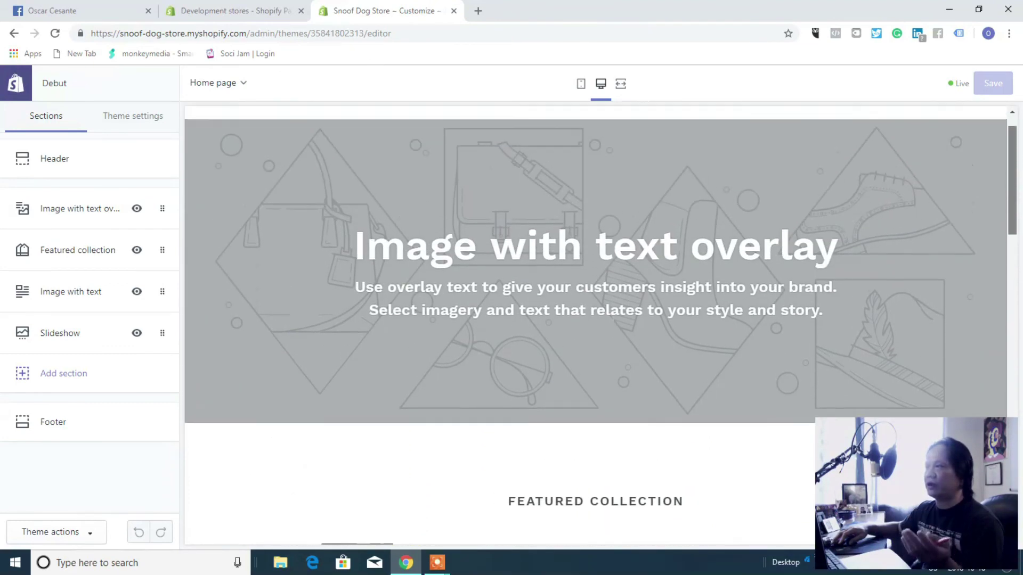
scroll(595, 325, up, 1)
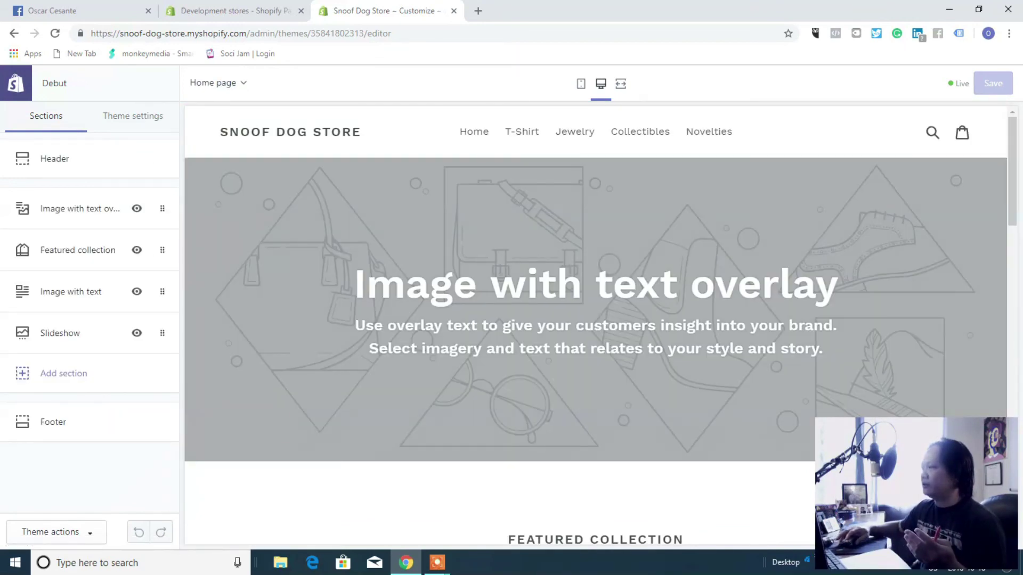
scroll(595, 325, down, 3)
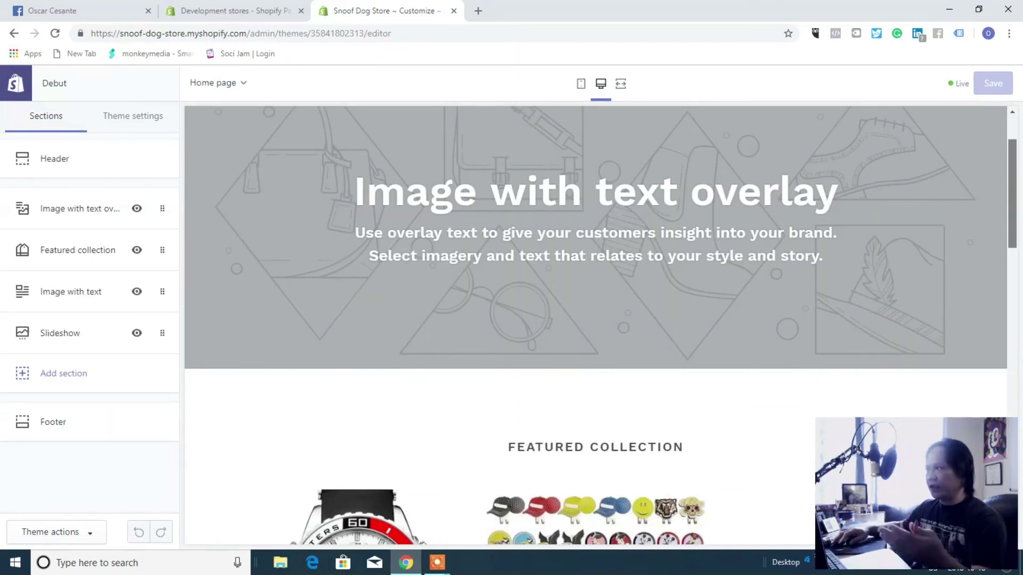
scroll(595, 325, down, 2)
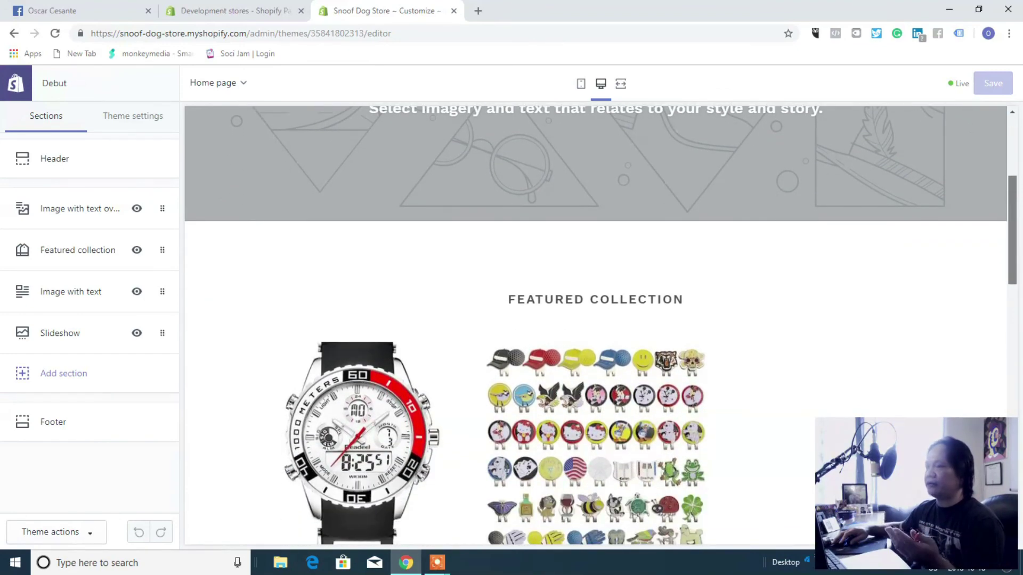
scroll(595, 325, down, 7)
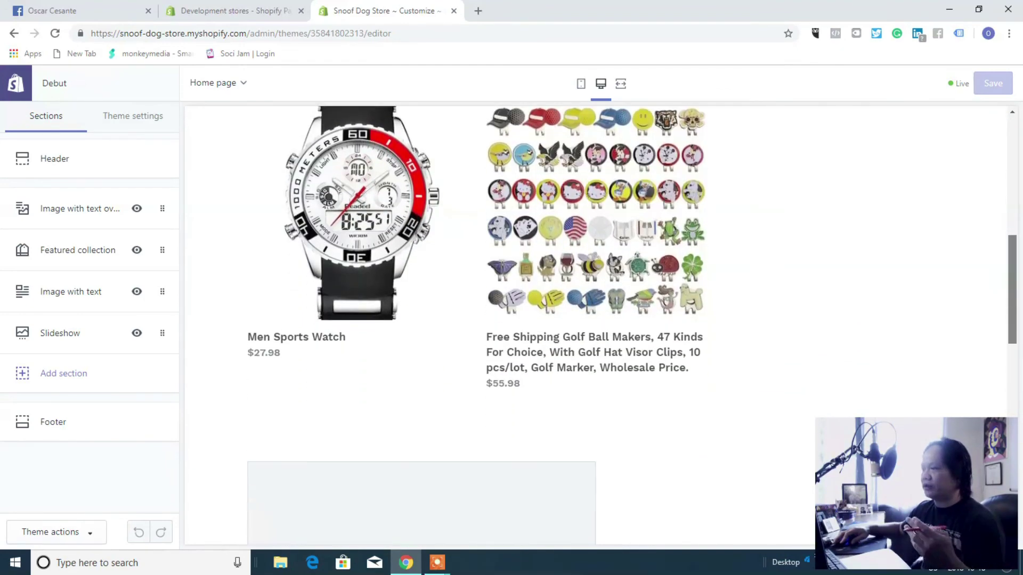
scroll(594, 325, down, 9)
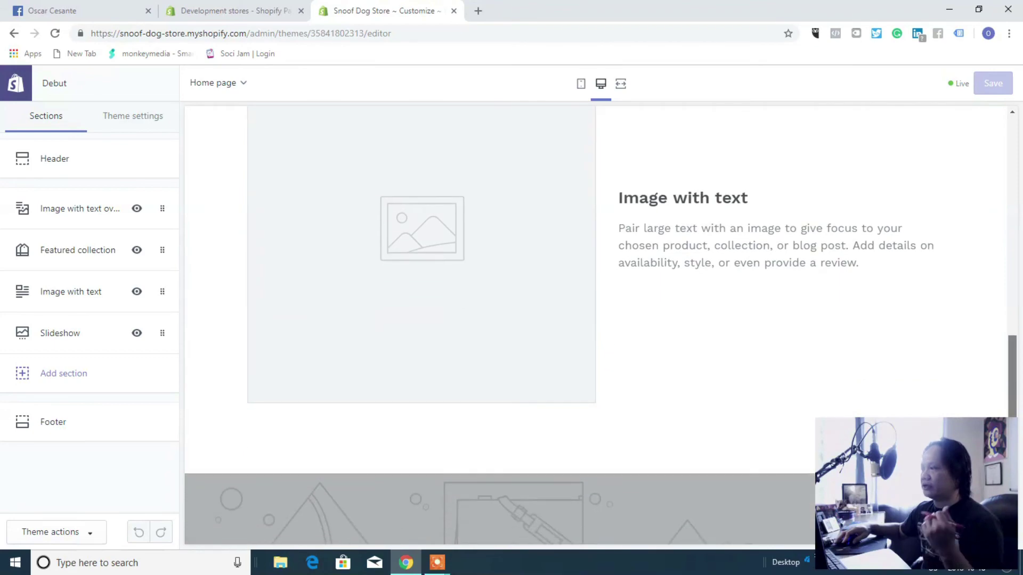
scroll(595, 325, down, 3)
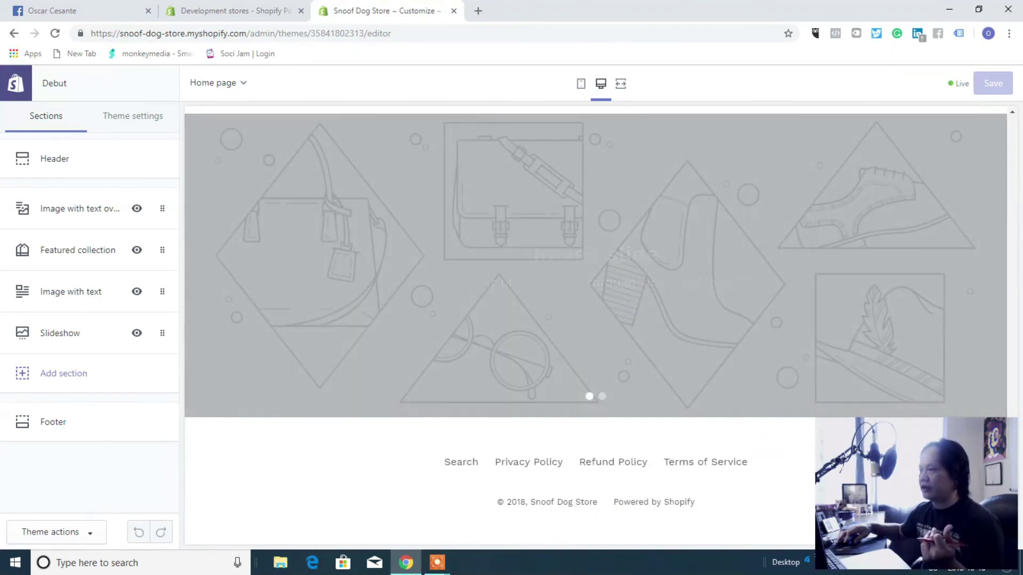
scroll(595, 325, up, 14)
scroll(595, 325, up, 8)
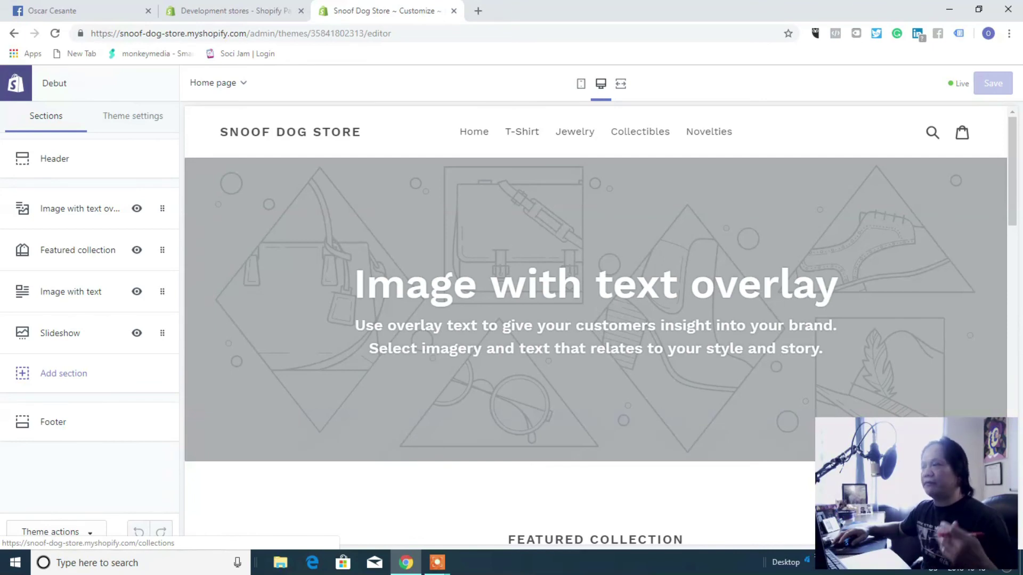
- Check where the T-Shirt, Jewelry and Collectibles navigation links lead and review the collections list page down to its footer
click(521, 131)
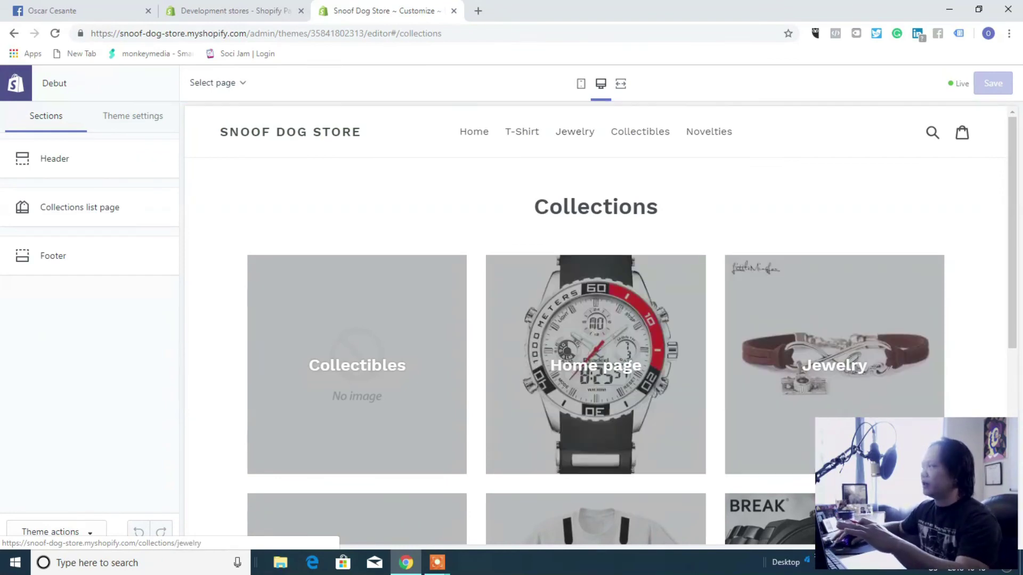
scroll(1012, 258, down, 5)
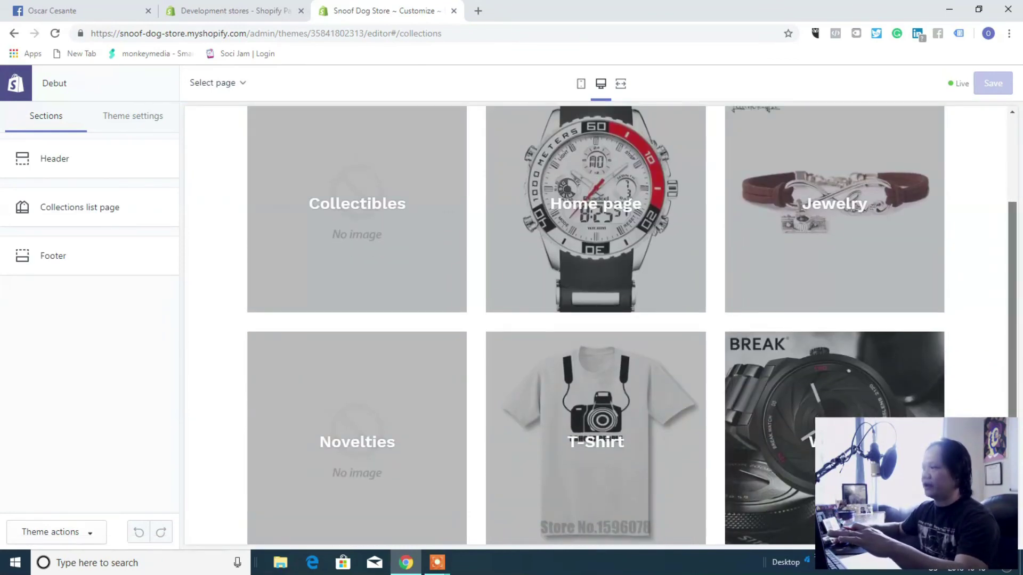
scroll(631, 326, up, 5)
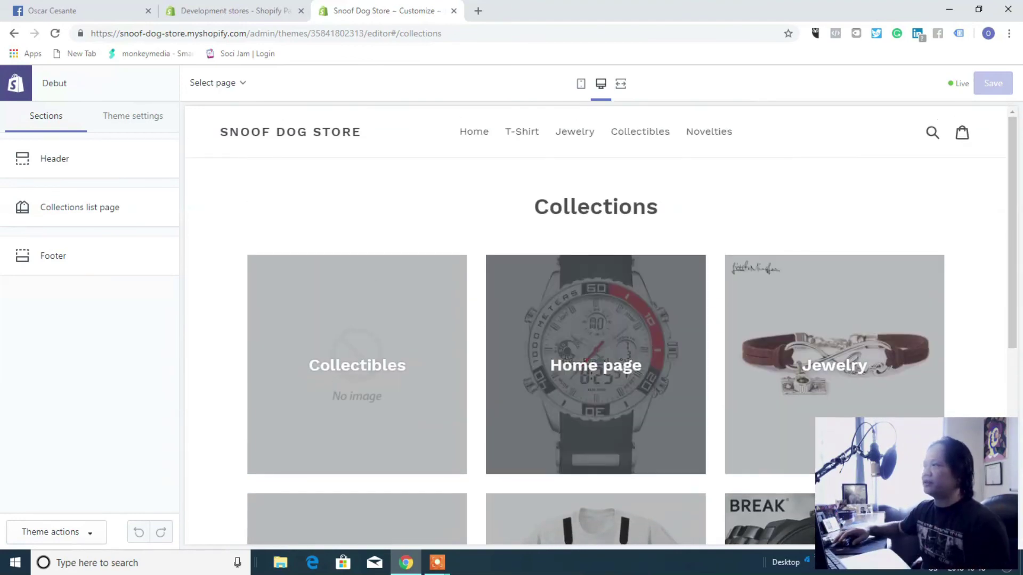
click(584, 131)
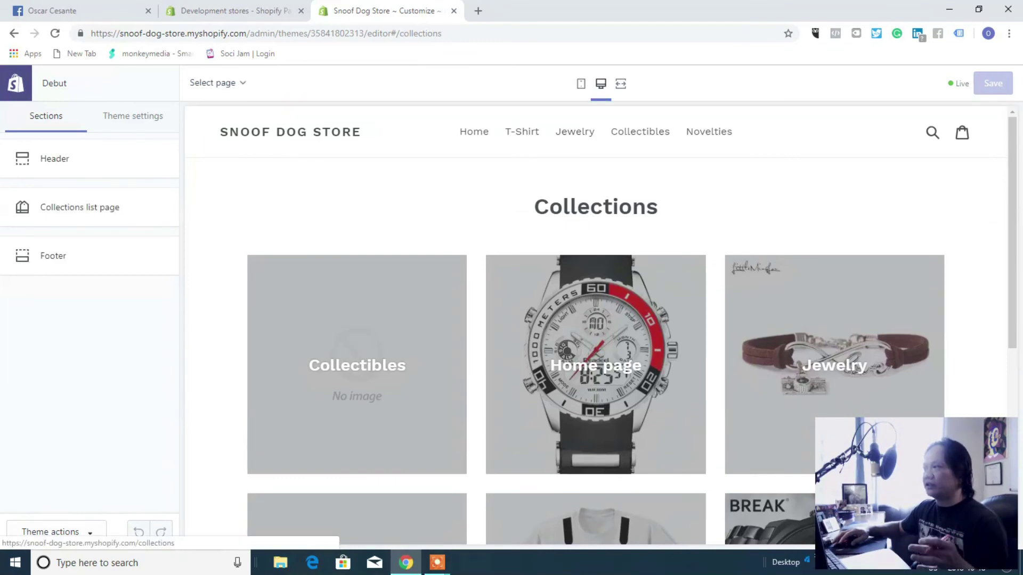
click(645, 131)
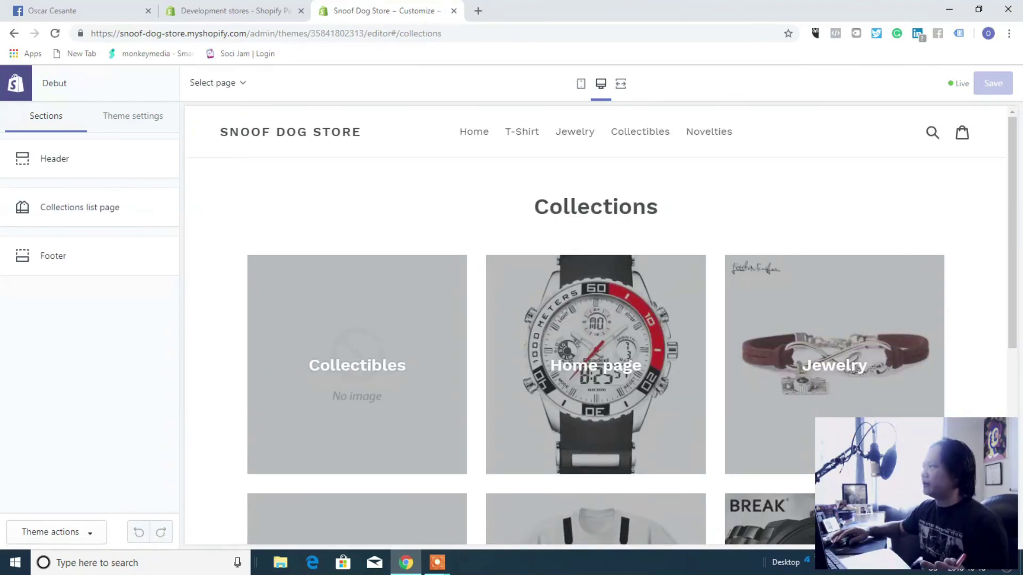
scroll(596, 325, down, 7)
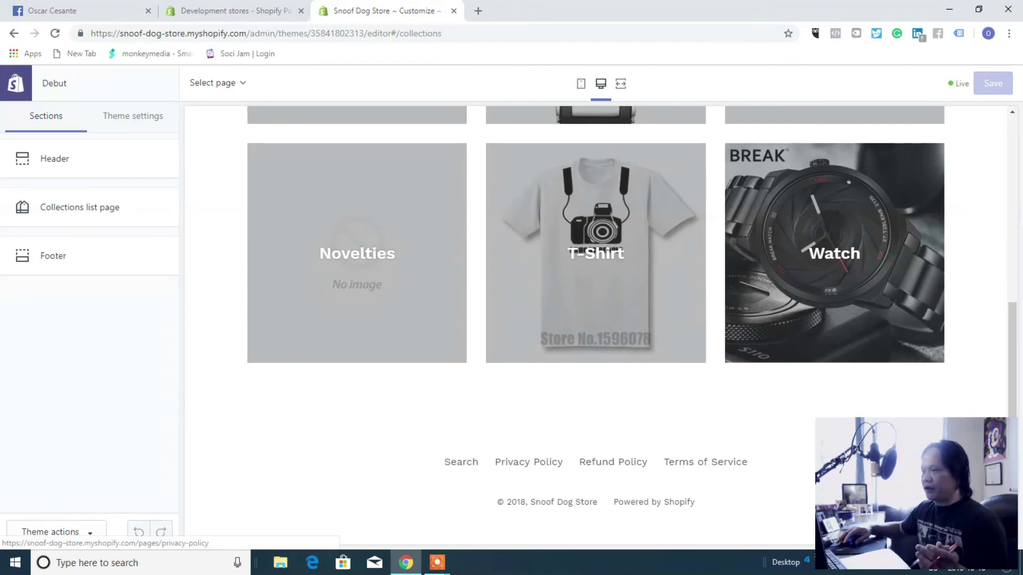
- Open the Privacy Policy and Refund Policy pages from the store's footer links and review their text
click(514, 462)
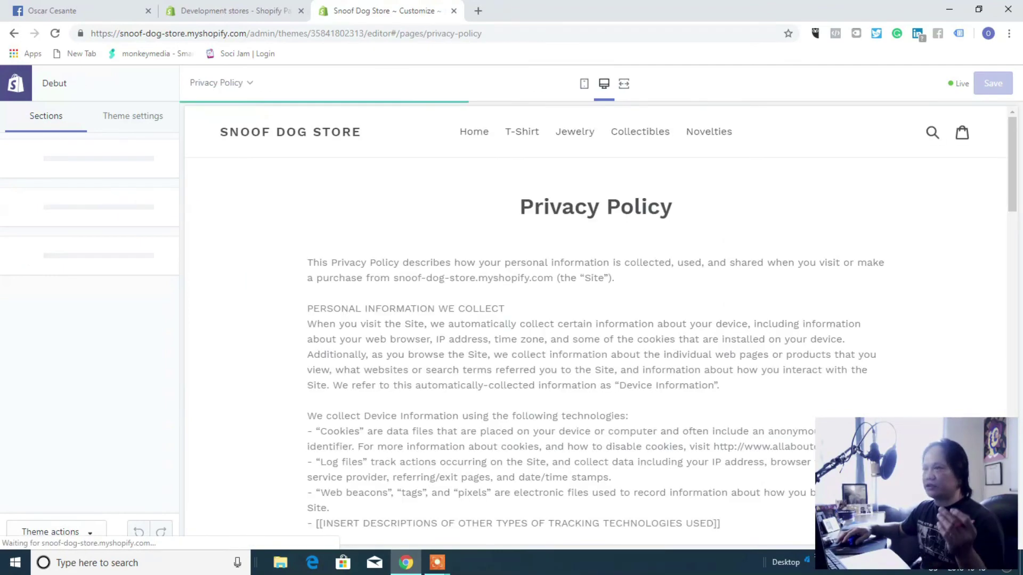
scroll(596, 325, down, 20)
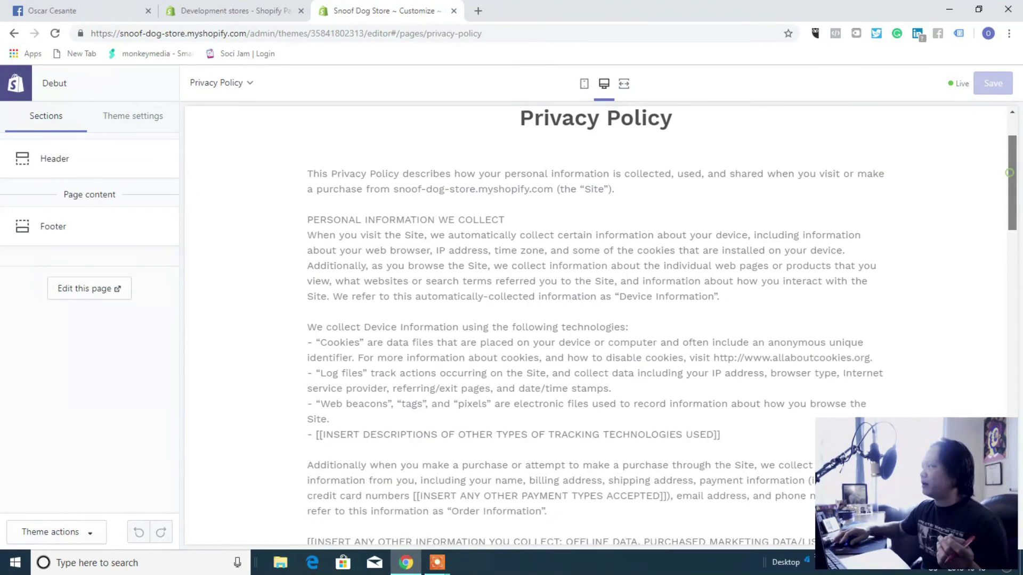
scroll(596, 325, down, 3)
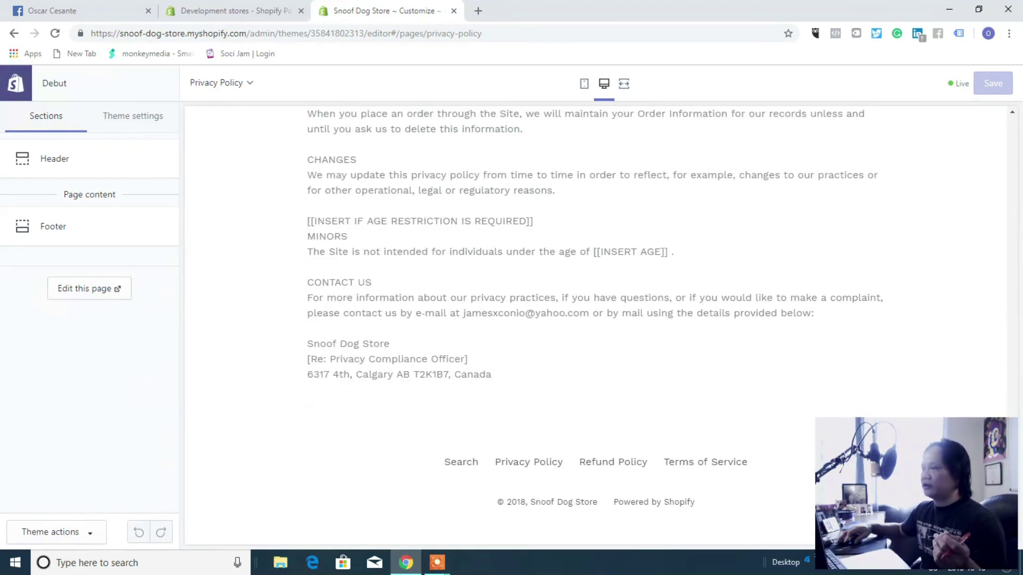
click(612, 462)
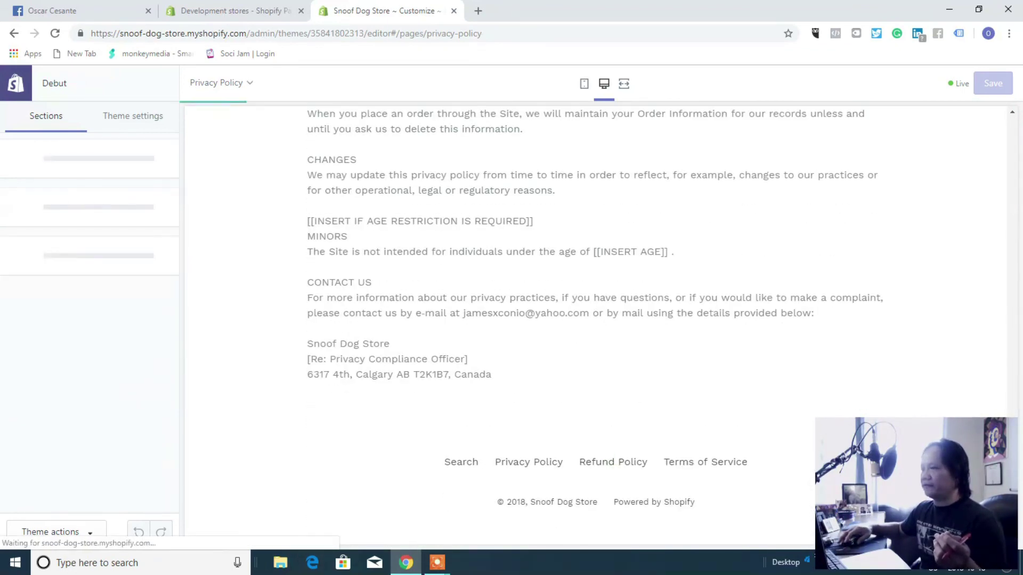
scroll(607, 322, down, 6)
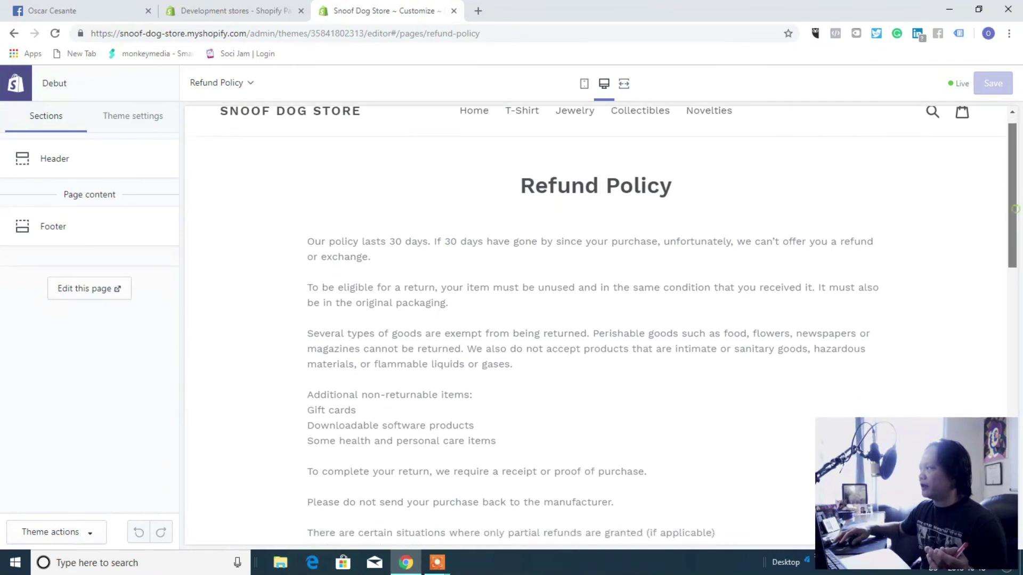
scroll(607, 325, down, 3)
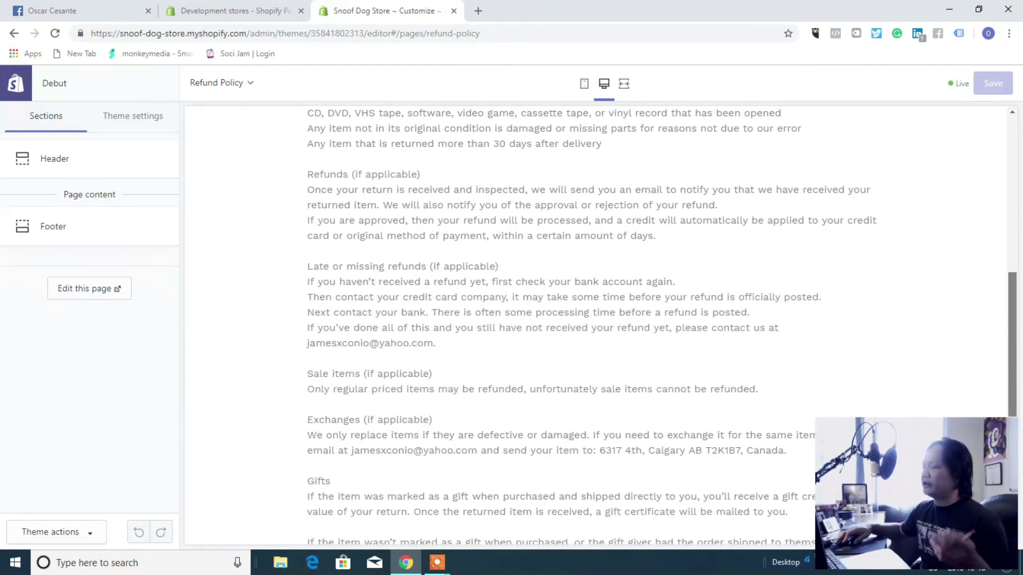
- Finish reading the Refund Policy page, open the Terms of Service page from the store's footer and skim its text
scroll(607, 325, down, 6)
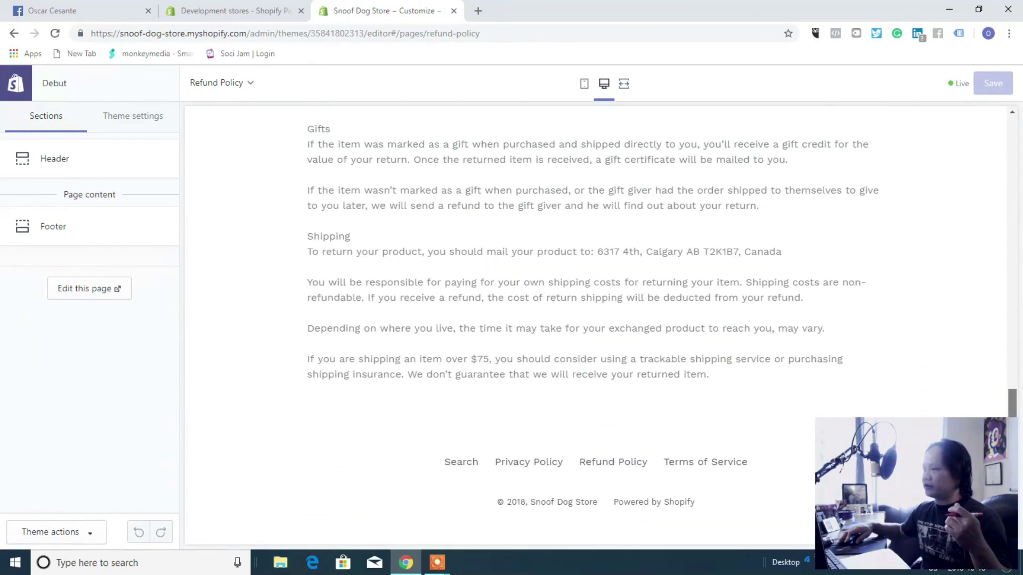
click(695, 461)
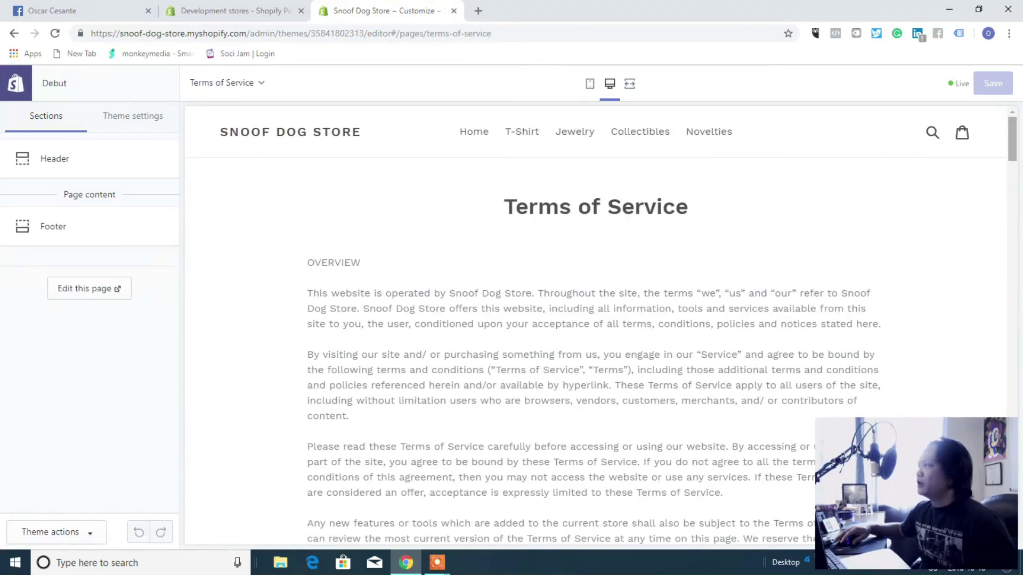
scroll(596, 325, down, 15)
scroll(596, 325, up, 14)
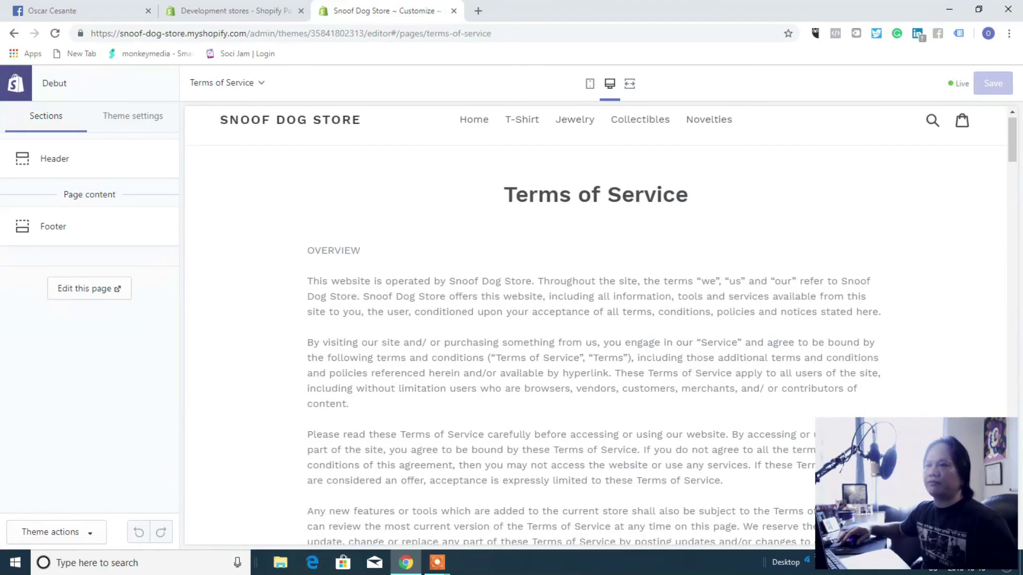
- Review the color options in the theme settings for text, buttons, image overlays and background, and return to the settings list
click(51, 114)
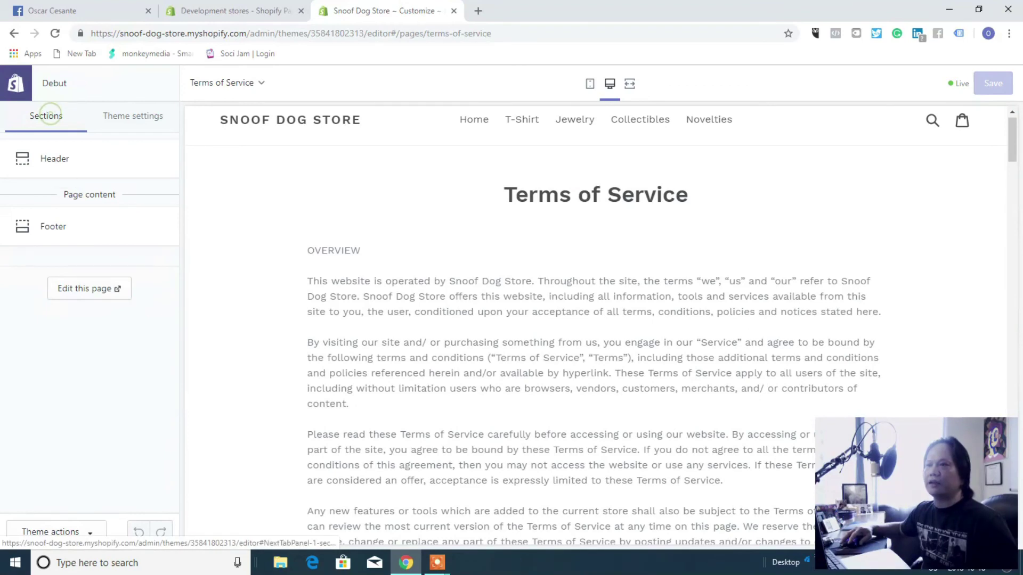
click(123, 115)
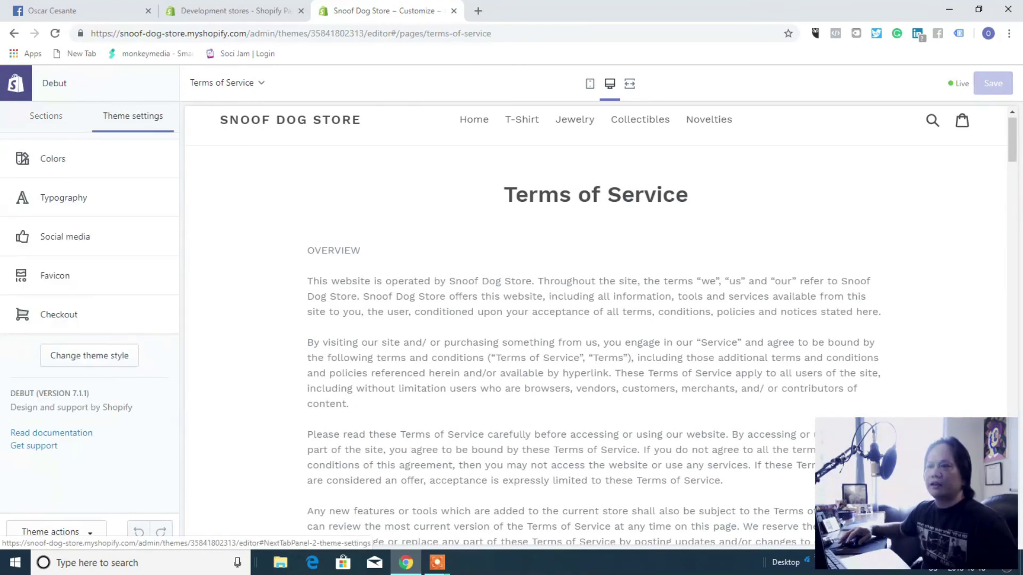
click(80, 165)
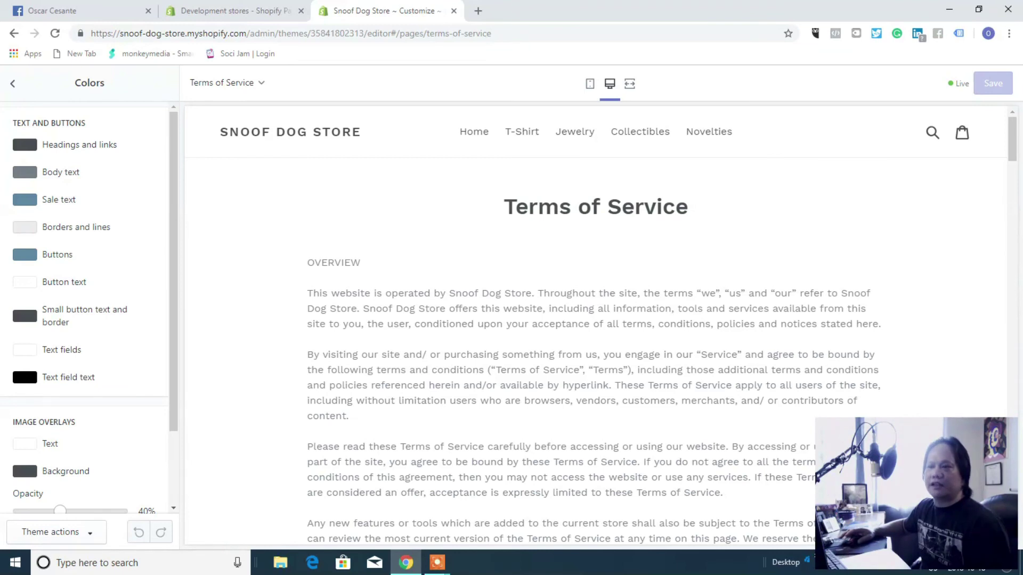
scroll(172, 210, down, 2)
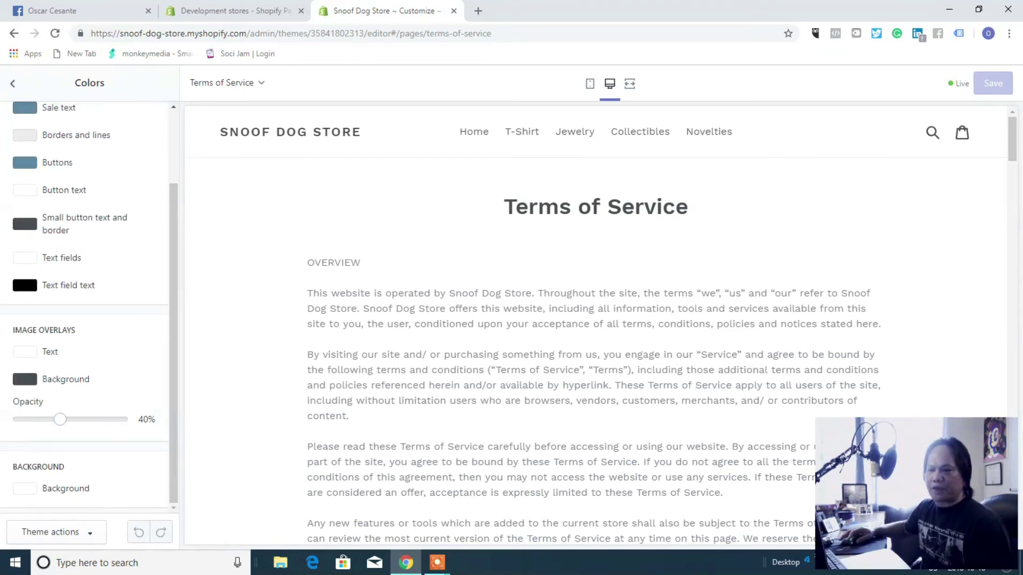
scroll(20, 360, up, 2)
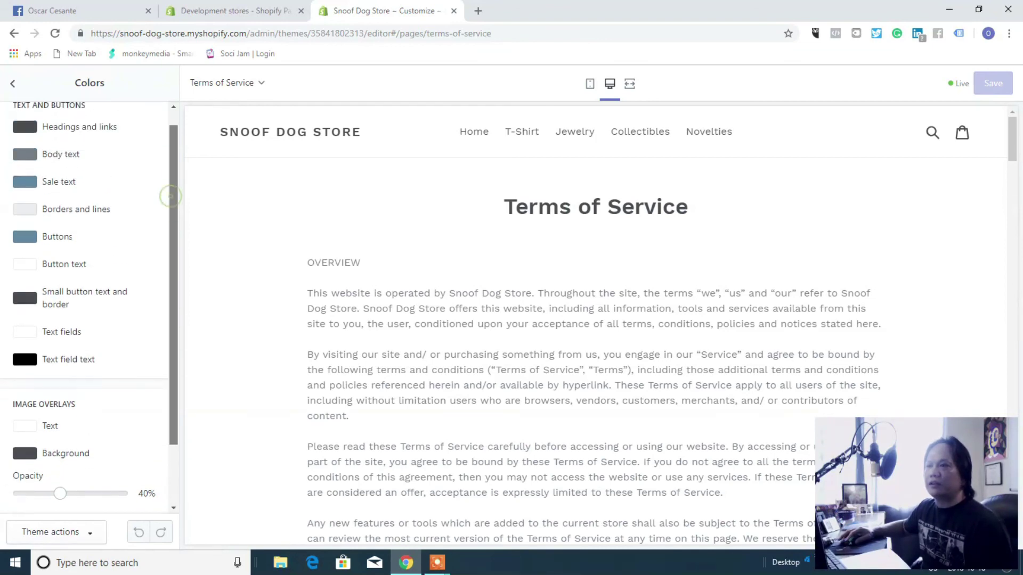
click(13, 83)
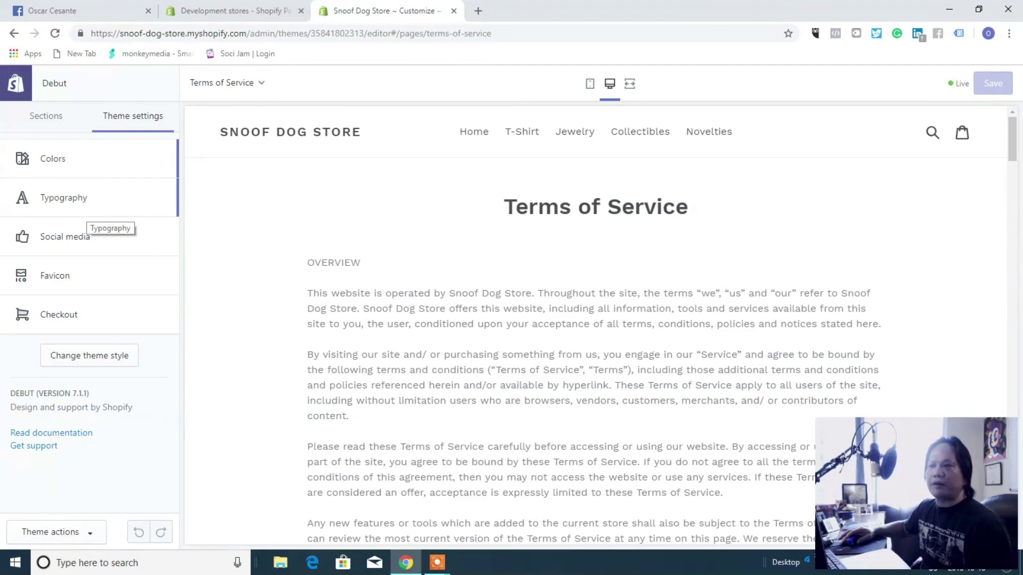
- Open the theme's social media settings and review the sharing image, sharing options and first social account fields
click(69, 241)
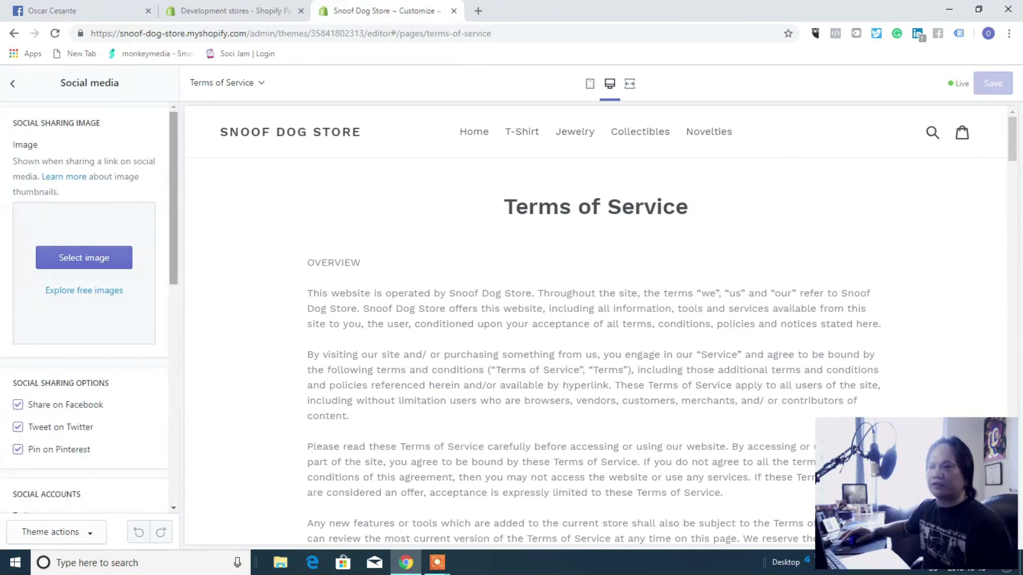
scroll(176, 270, down, 1)
scroll(176, 270, down, 4)
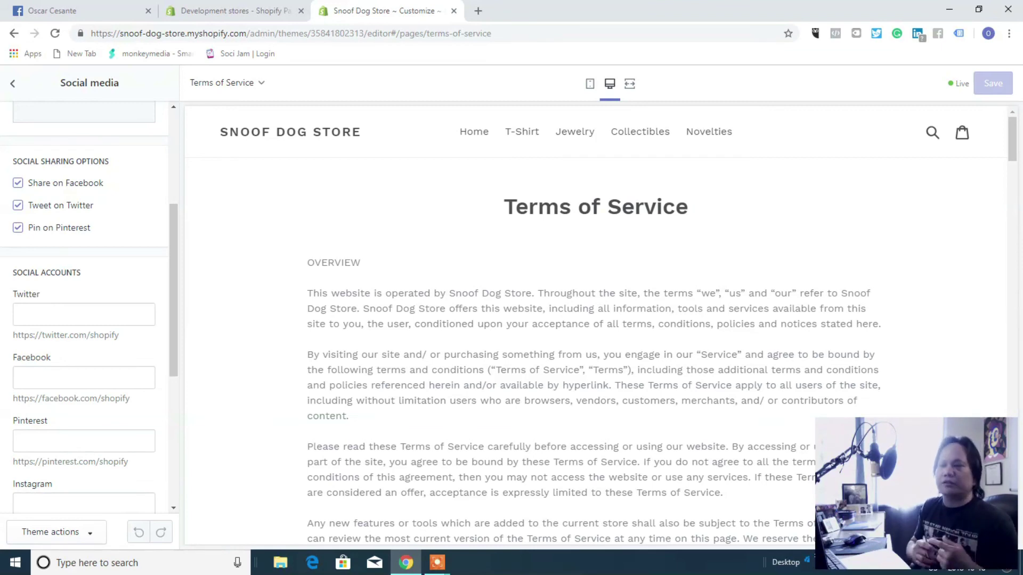
click(21, 314)
scroll(22, 314, down, 1)
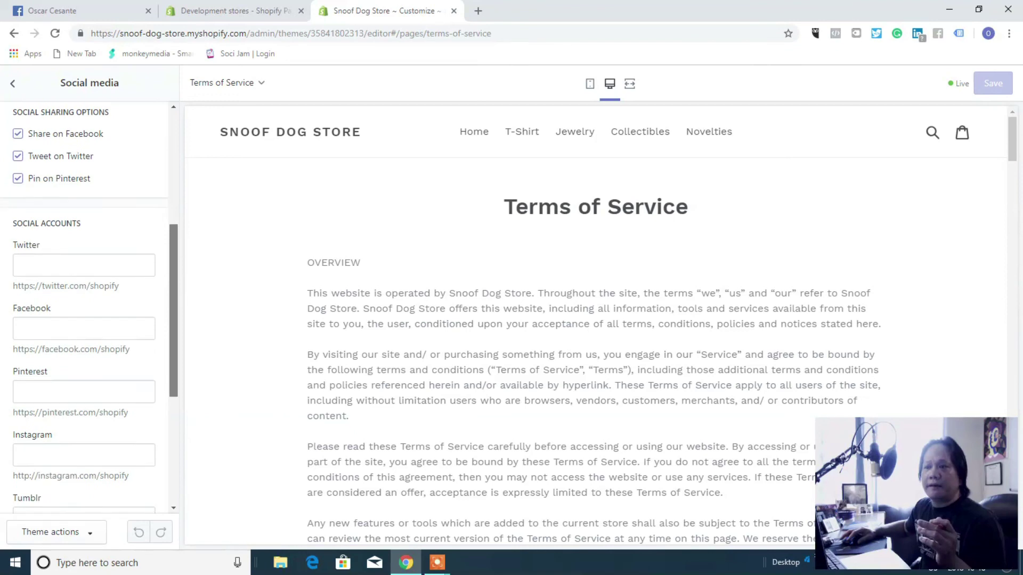
scroll(84, 309, down, 1)
scroll(84, 309, down, 1)
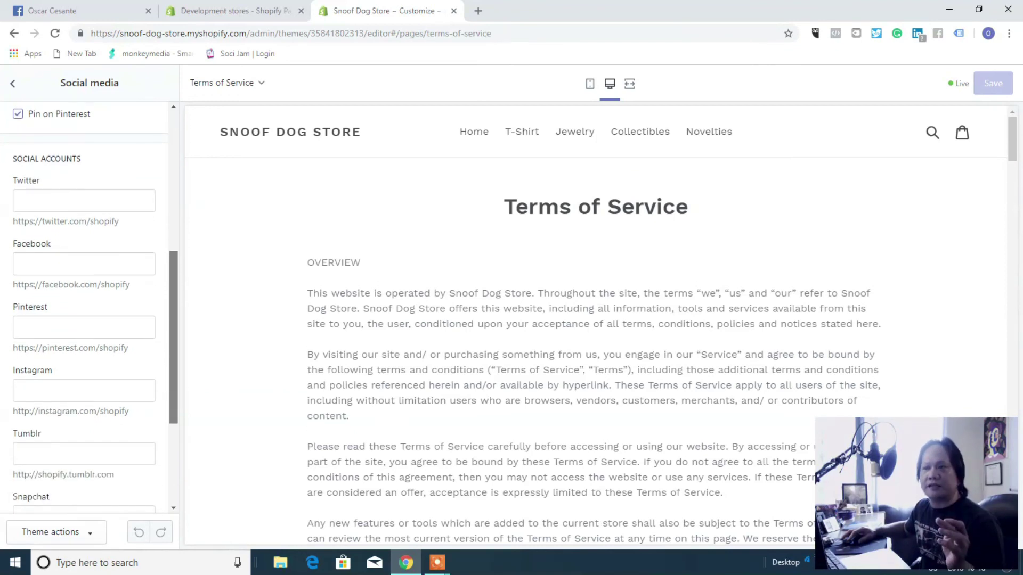
- Go through the social account fields from Facebook to Vimeo, leaving them empty, and return to the theme settings list
click(80, 263)
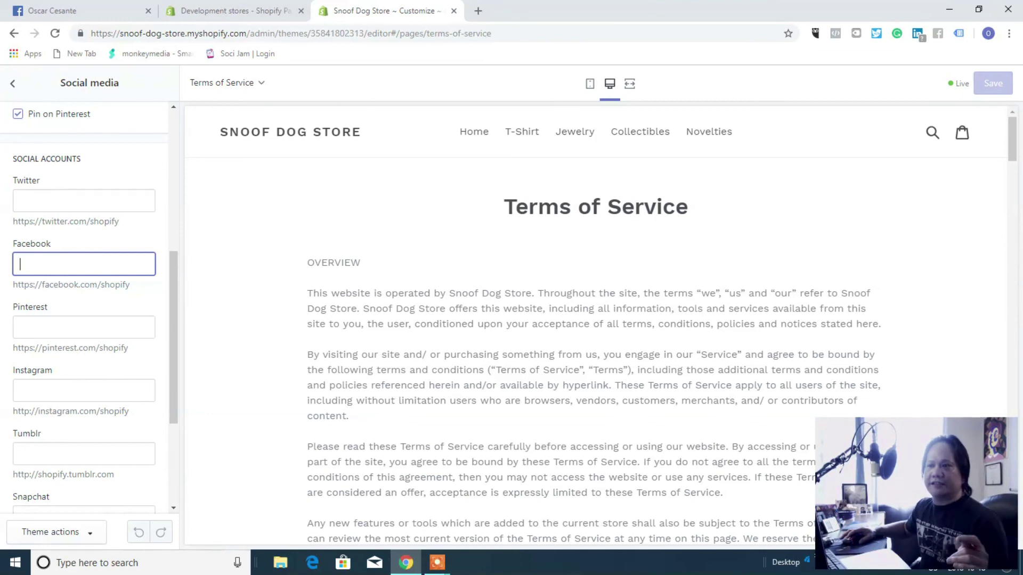
click(80, 327)
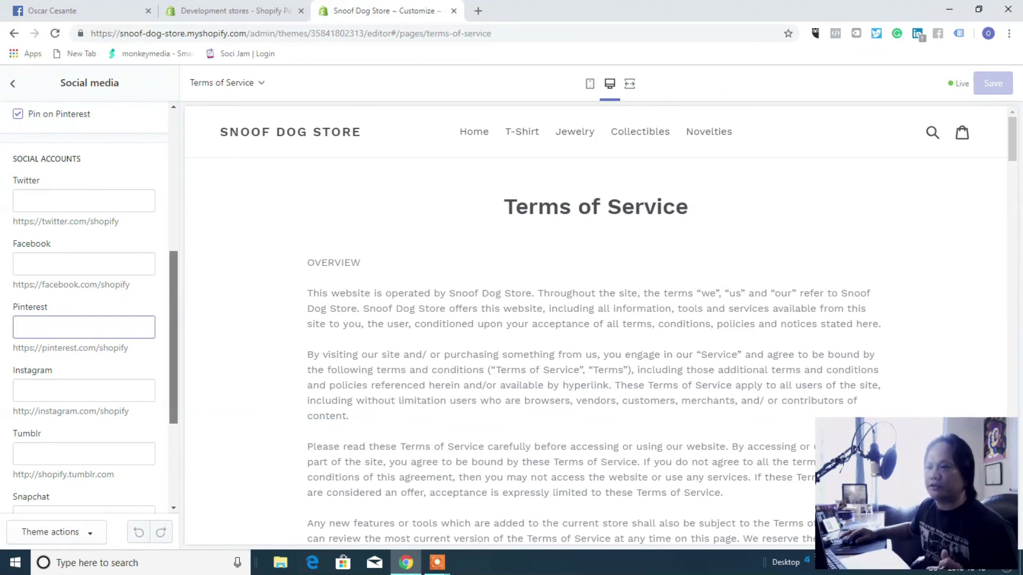
scroll(91, 312, down, 2)
scroll(90, 312, down, 1)
click(136, 293)
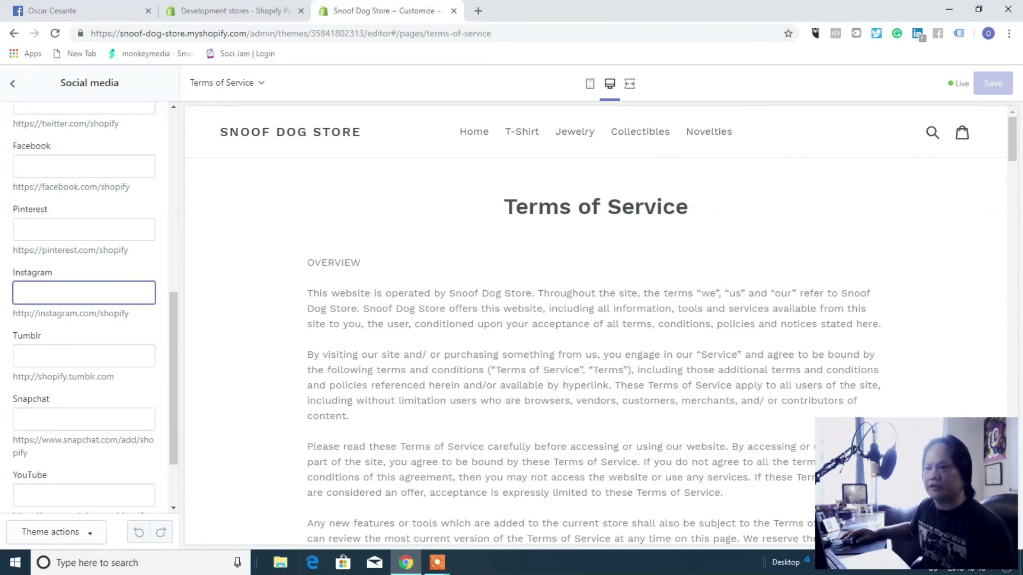
click(84, 356)
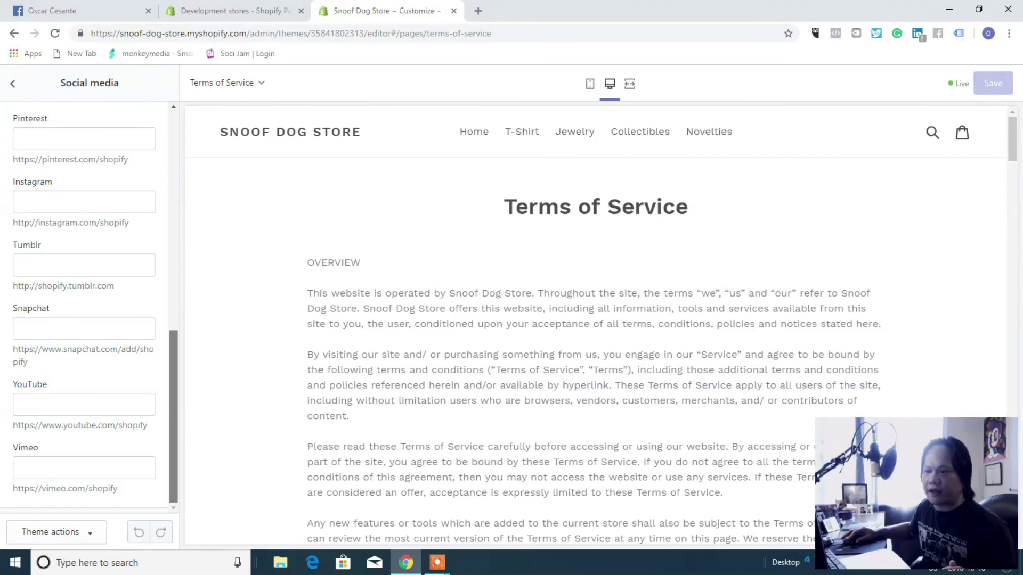
click(121, 328)
click(68, 402)
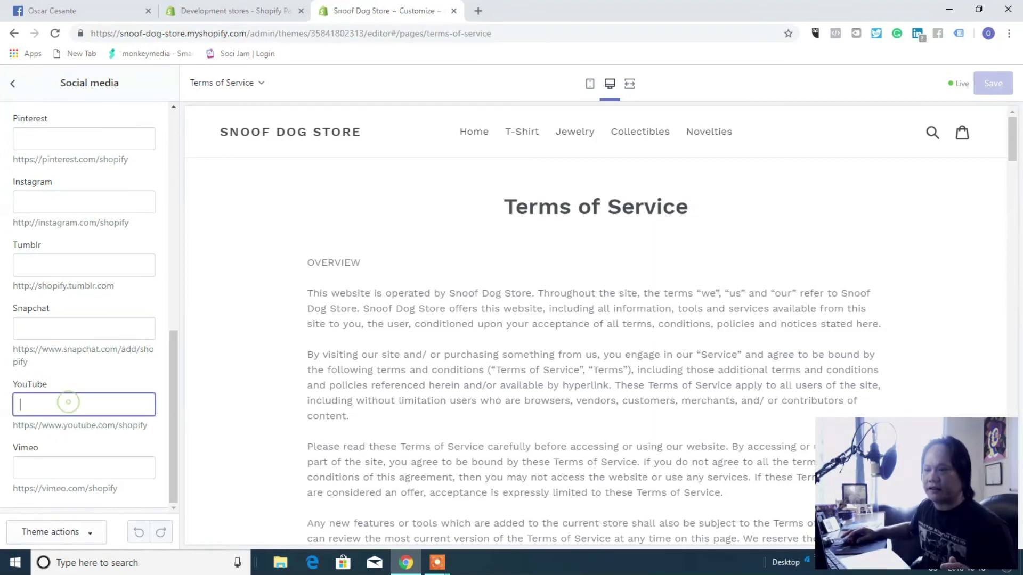
scroll(68, 402, up, 10)
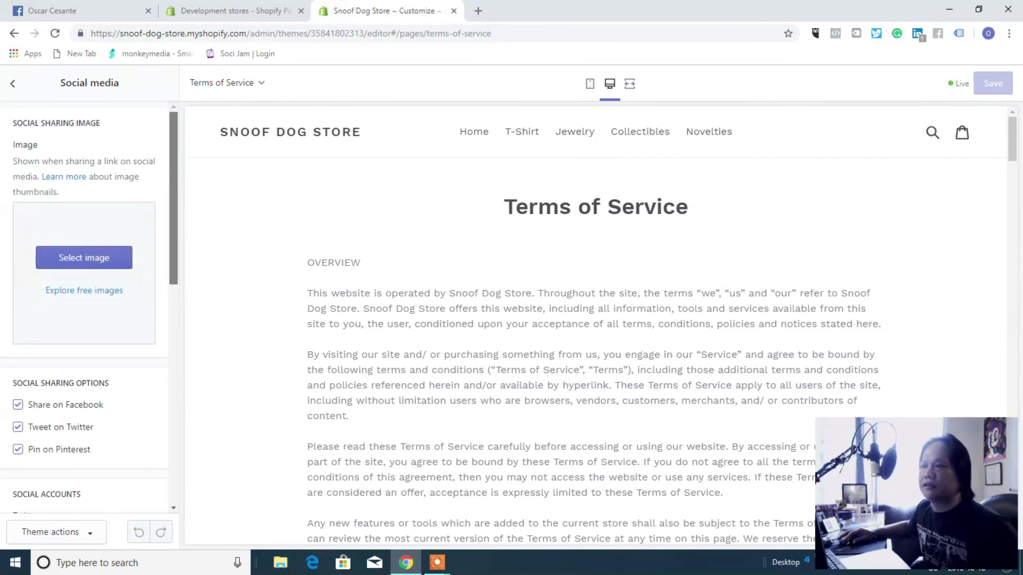
click(12, 83)
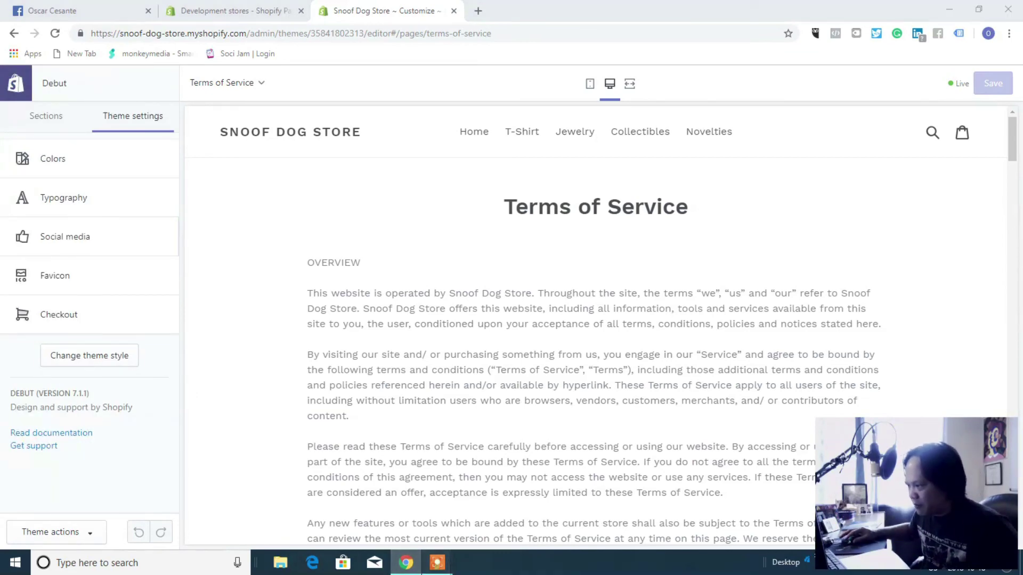
mouse_move(436, 562)
mouse_move(488, 506)
click(455, 534)
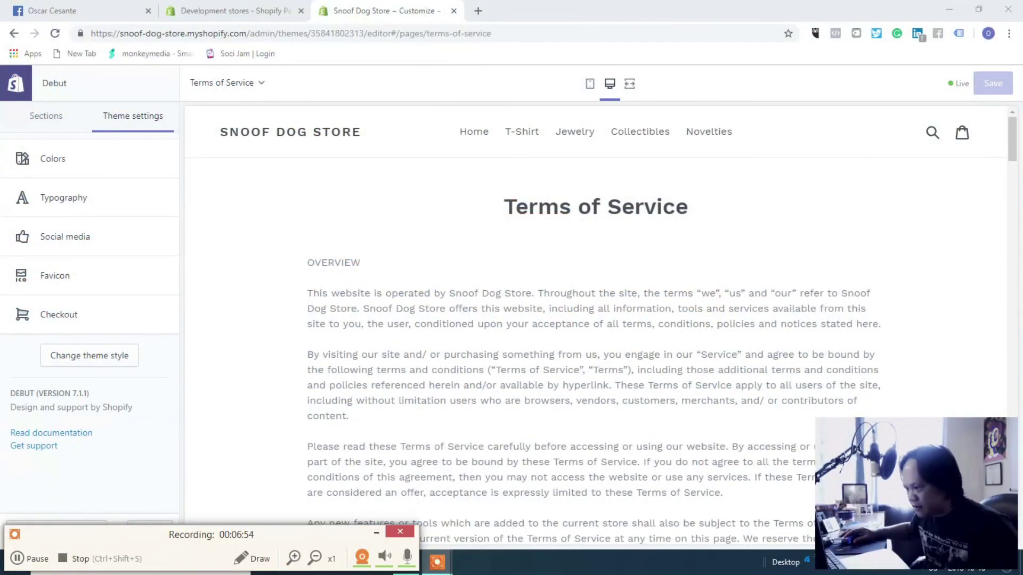
click(376, 533)
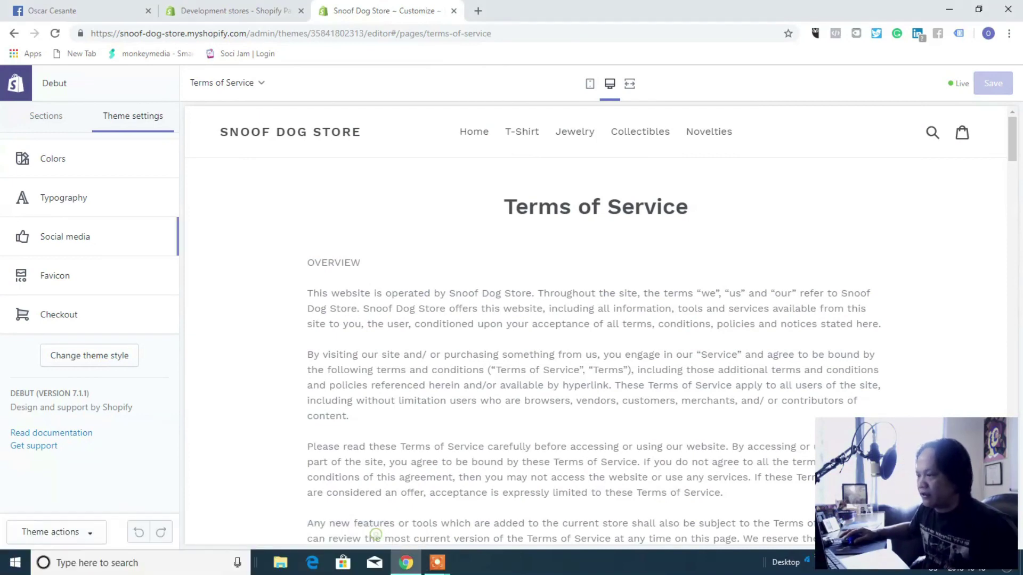
- Open the Header section and review its logo, menu and announcement bar settings
click(45, 115)
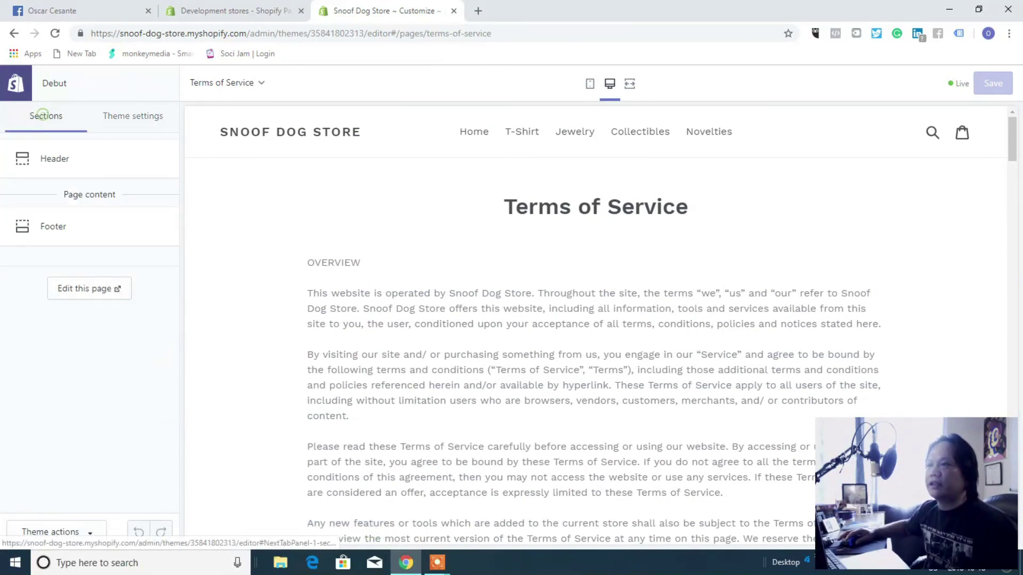
click(55, 159)
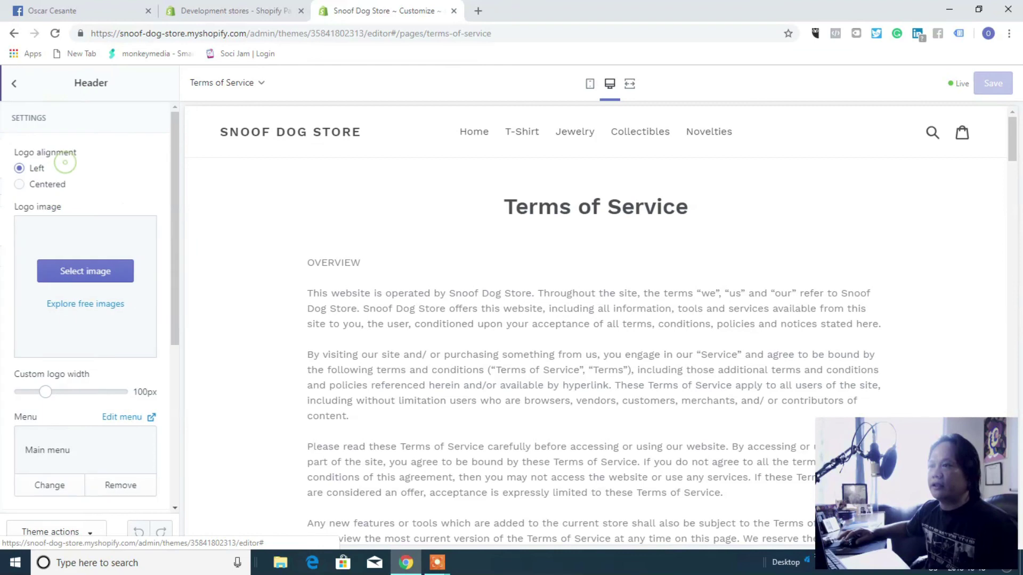
scroll(174, 320, down, 3)
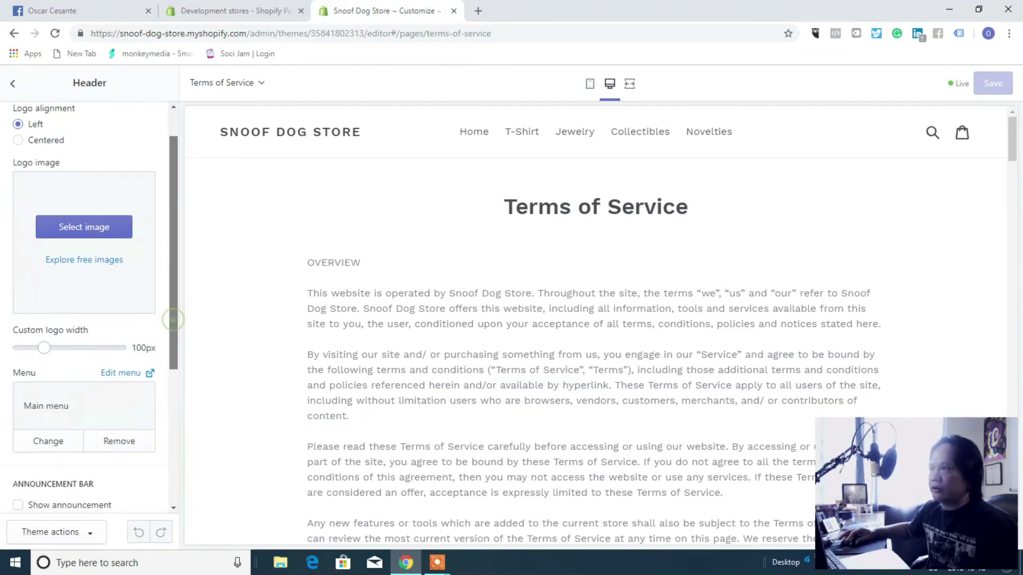
scroll(91, 301, down, 1)
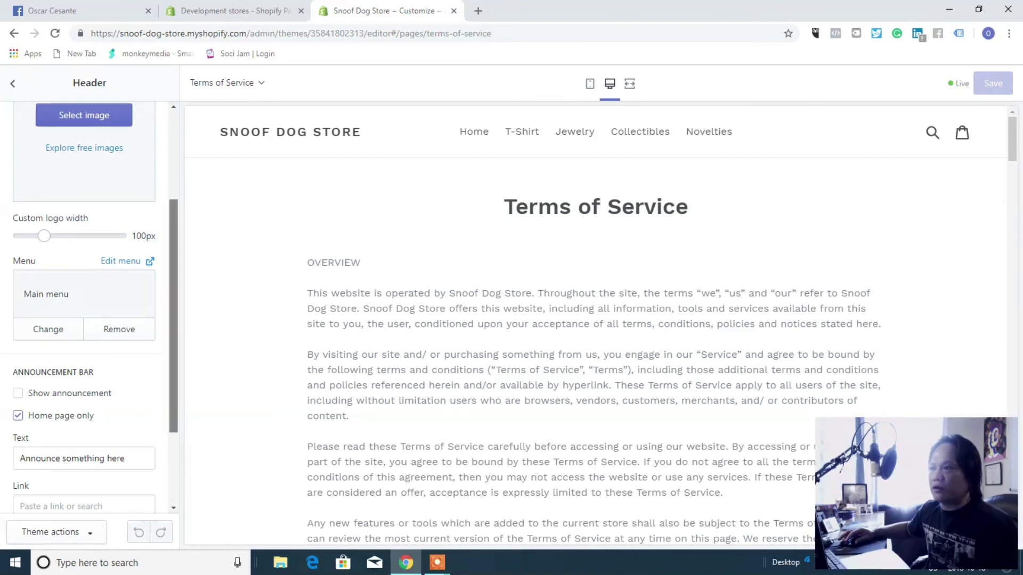
- Try the library photo of the woman in a white dress as the header's logo image
scroll(64, 235, up, 2)
click(84, 224)
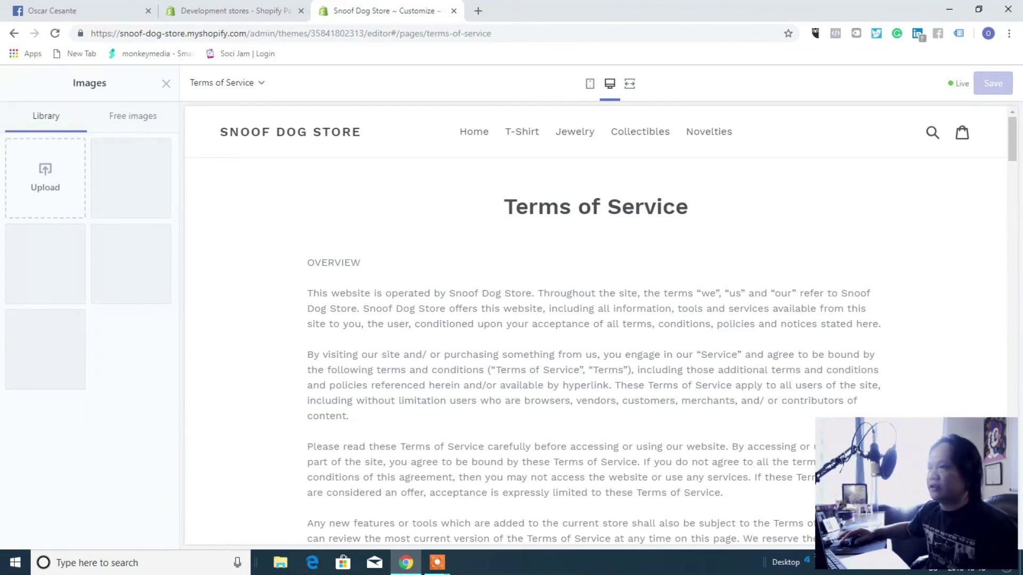
click(131, 178)
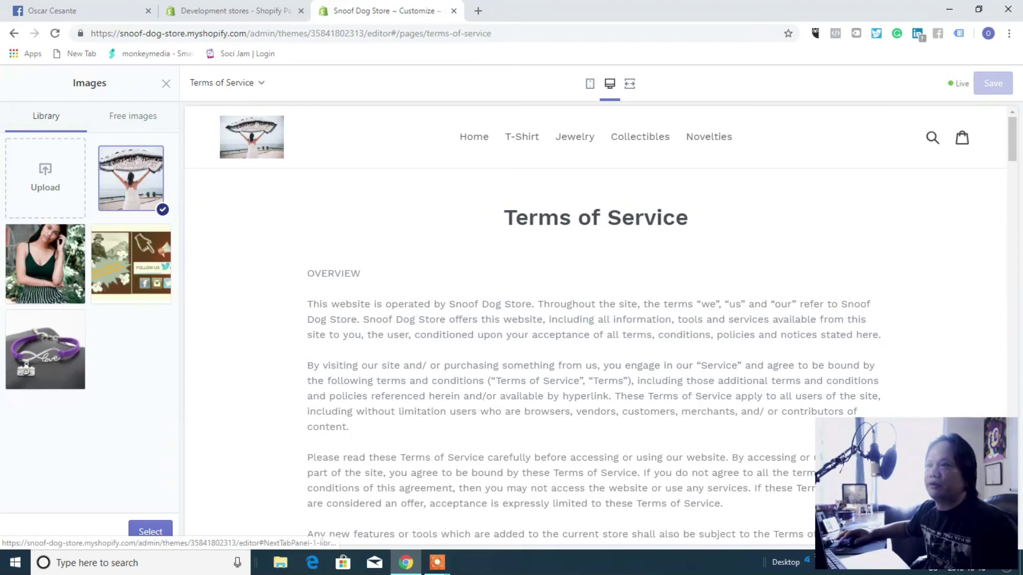
key(Escape)
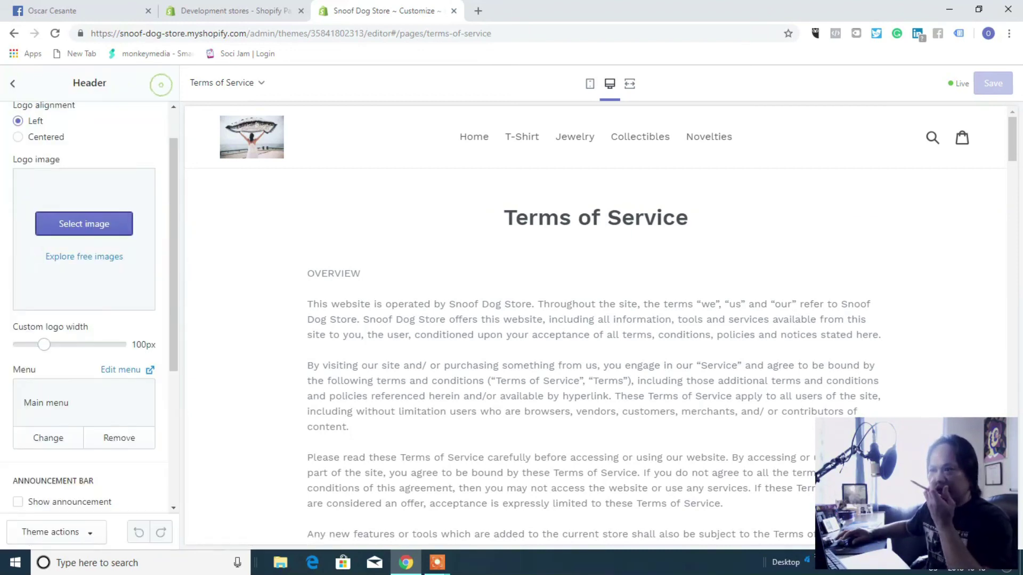
scroll(90, 303, up, 1)
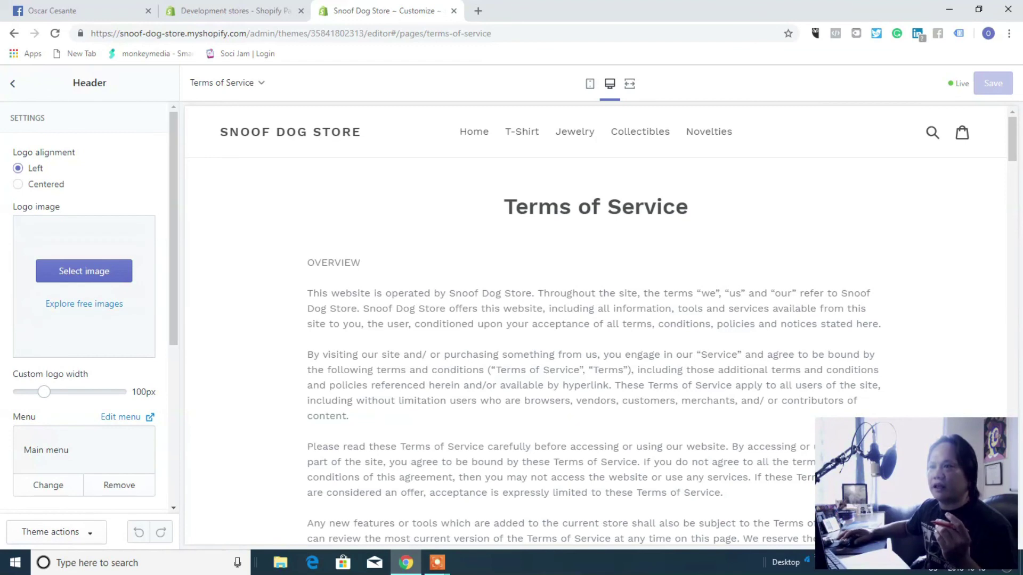
- Set the header's logo alignment to Centered and return to the sections list
click(18, 183)
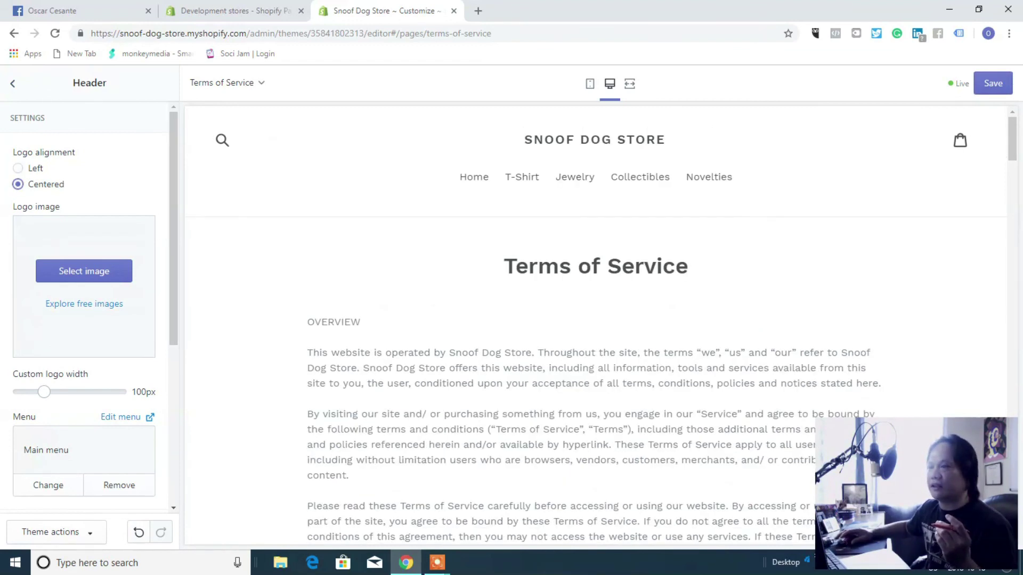
click(13, 83)
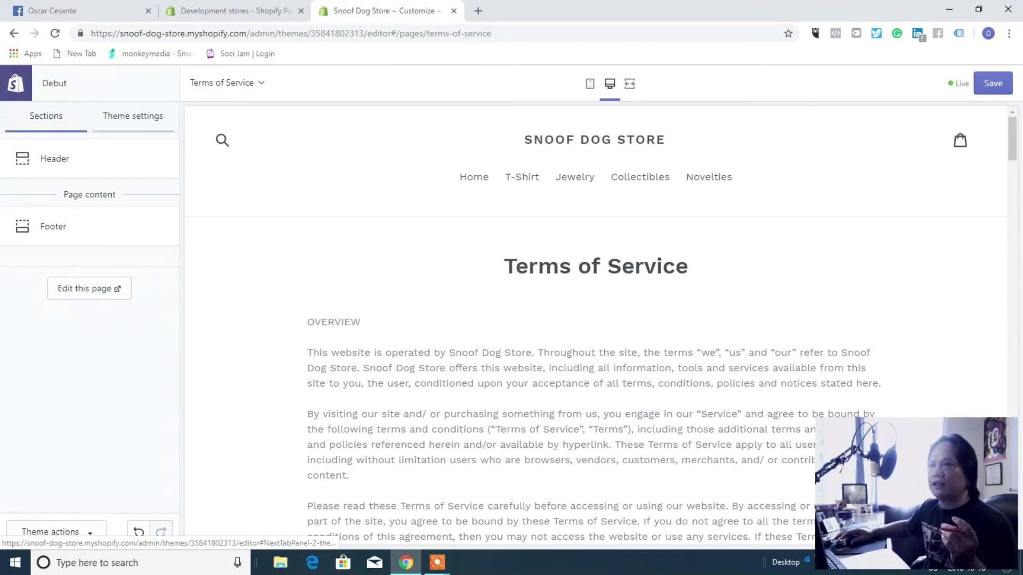
- Check the checkout options in the theme settings, and look further down the Terms of Service preview
click(133, 116)
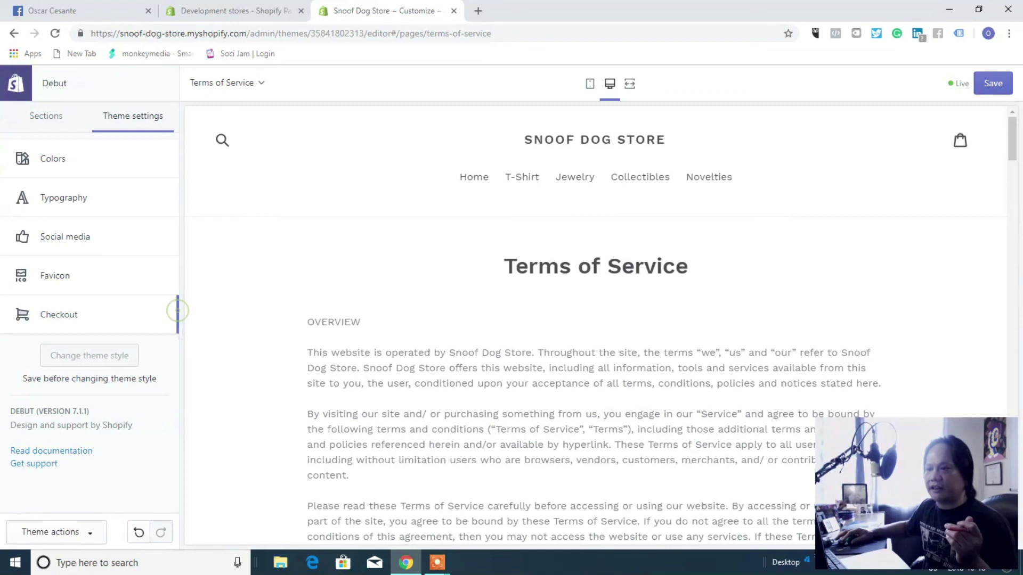
click(114, 326)
click(13, 83)
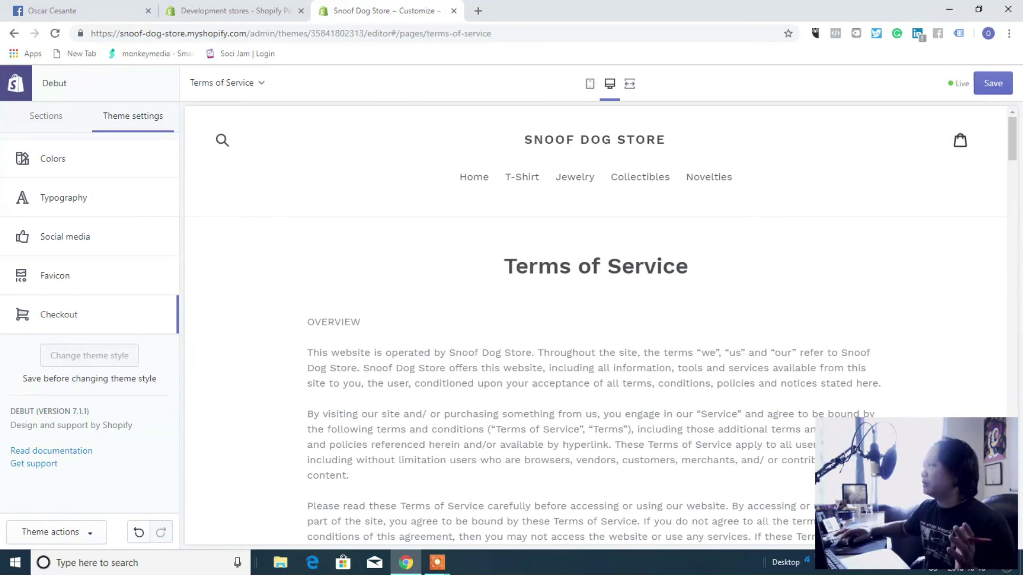
scroll(595, 325, down, 20)
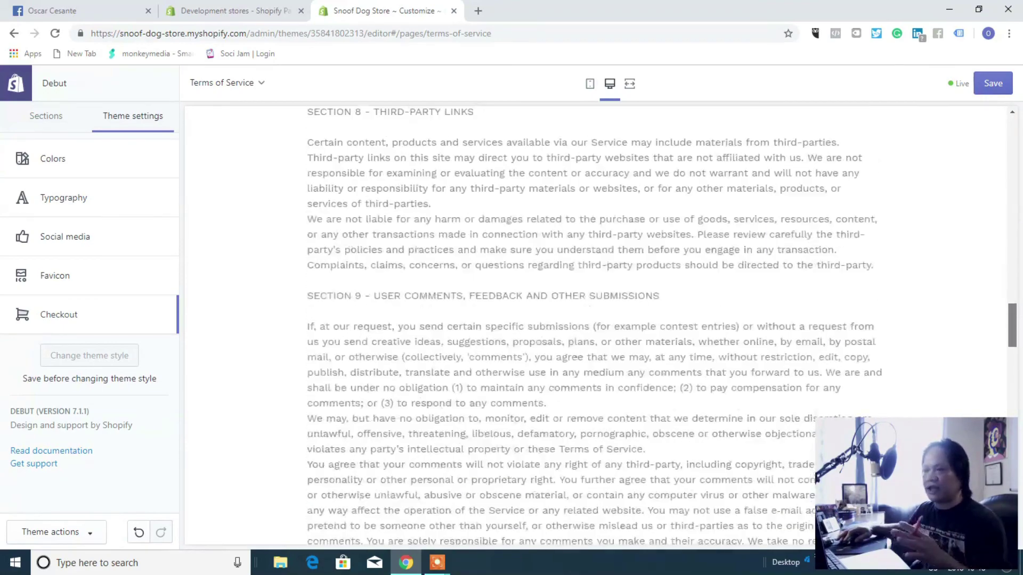
- Return to the sections list and look through the Terms of Service preview from its heading down to the footer links
scroll(595, 325, up, 10)
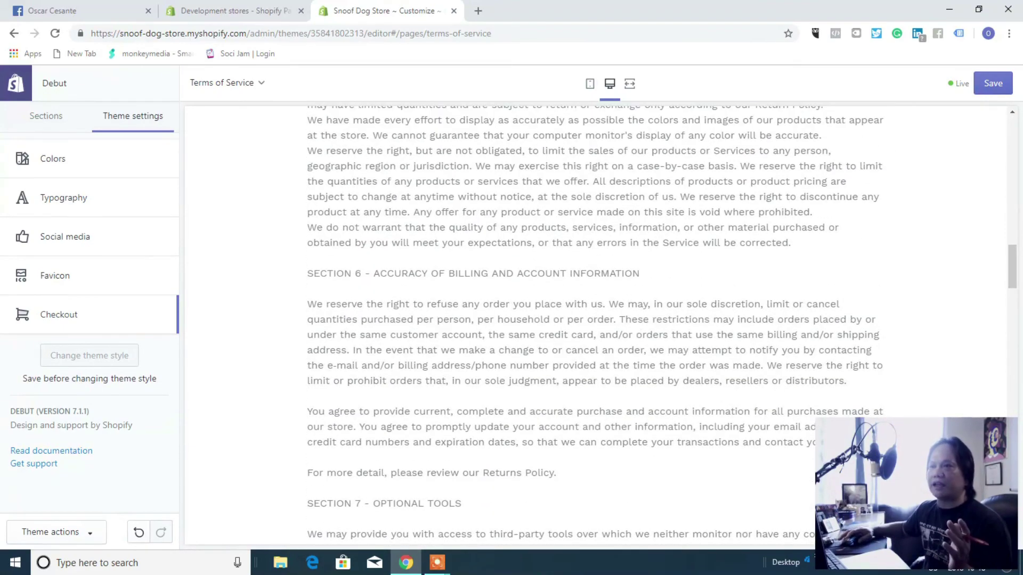
click(40, 114)
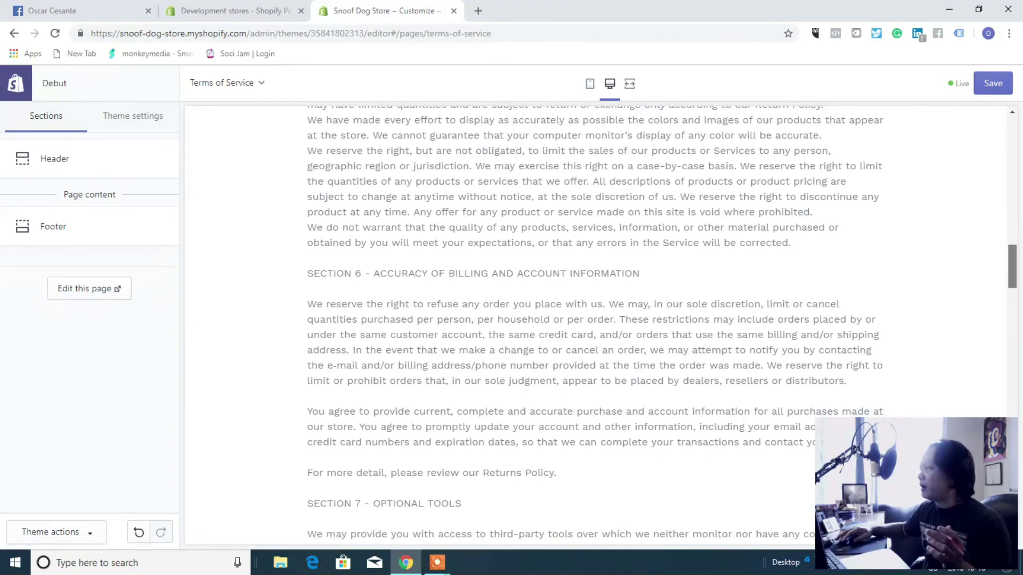
scroll(596, 324, up, 10)
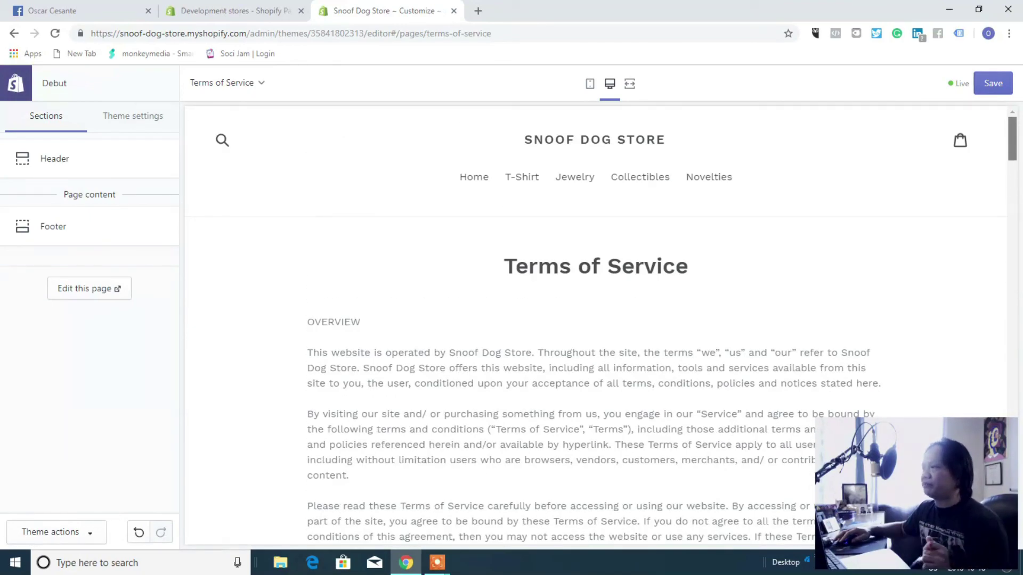
scroll(595, 325, down, 15)
scroll(596, 325, down, 10)
scroll(595, 325, down, 6)
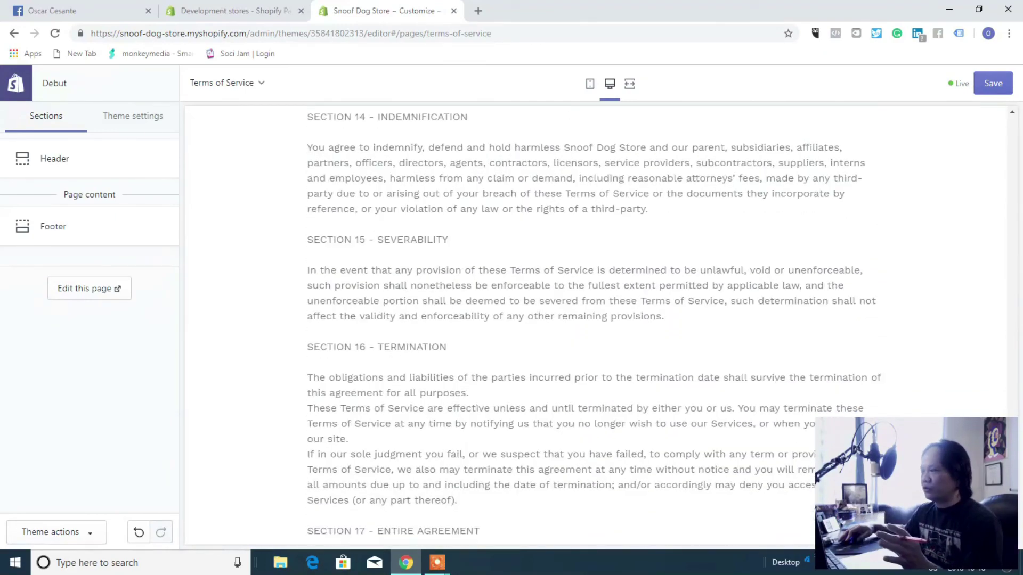
scroll(595, 325, down, 7)
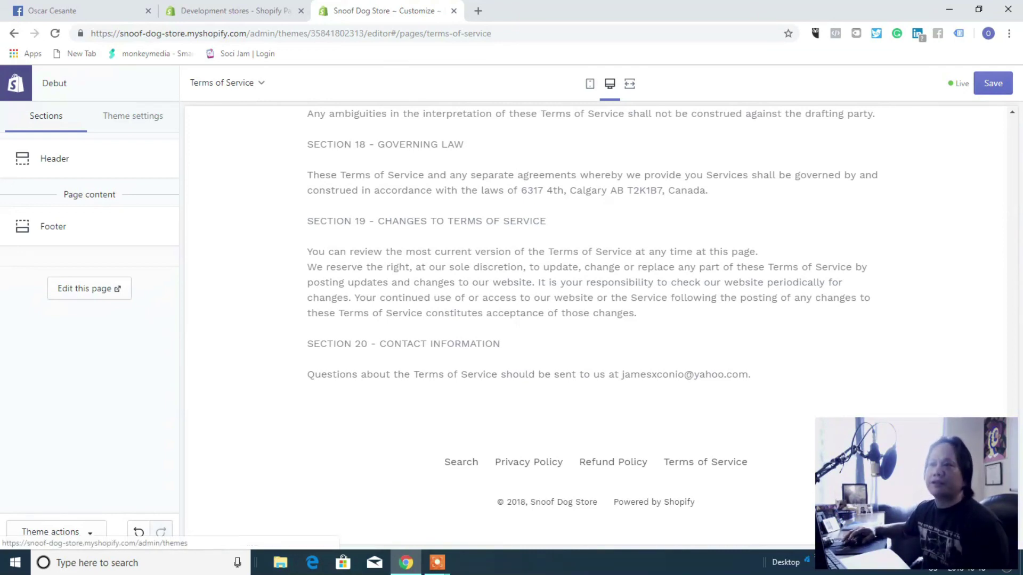
- Go back through the previously previewed pages to the home page and leave the theme editor without saving the changes
click(613, 462)
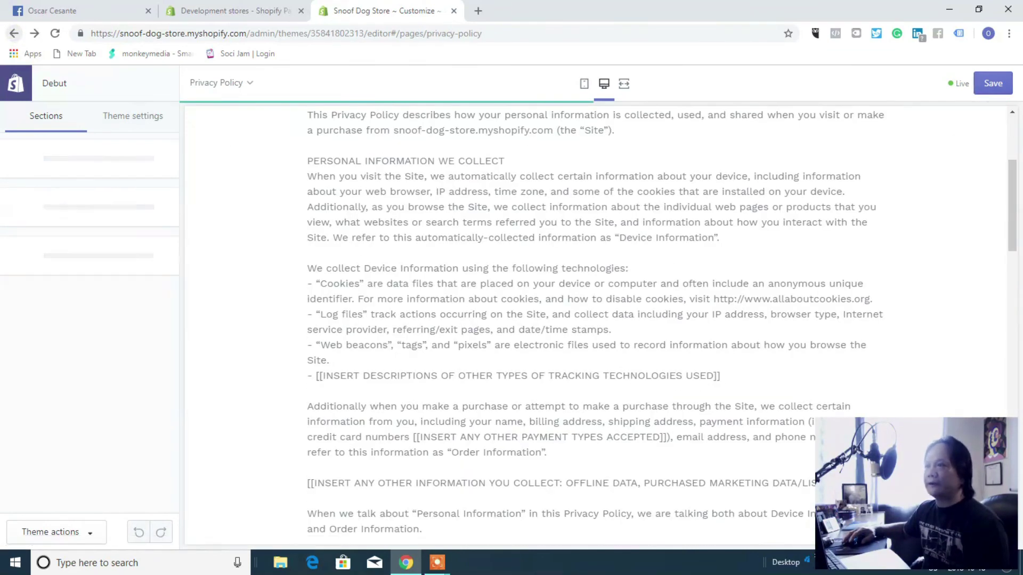
key(alt+Left)
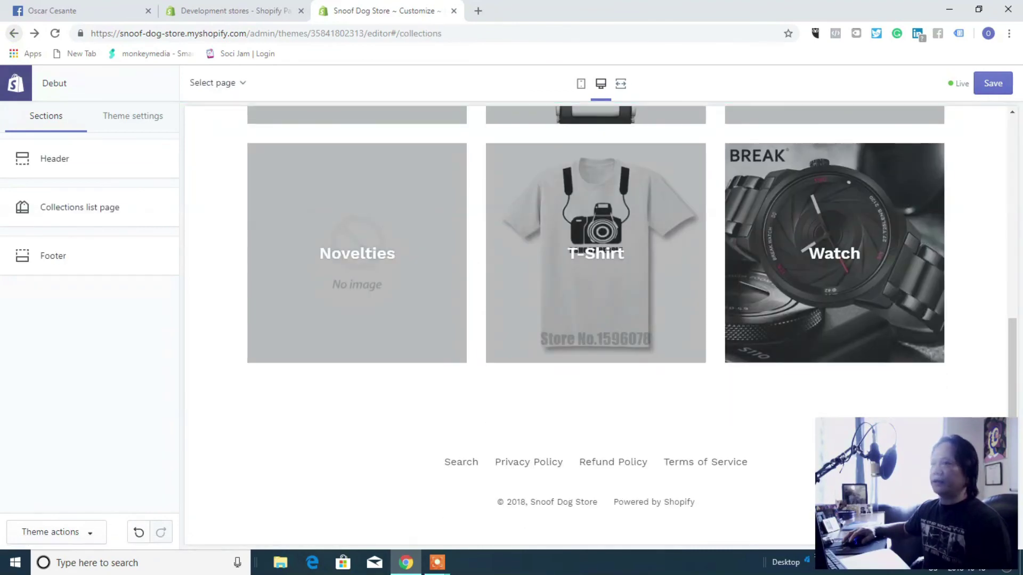
key(alt+Left)
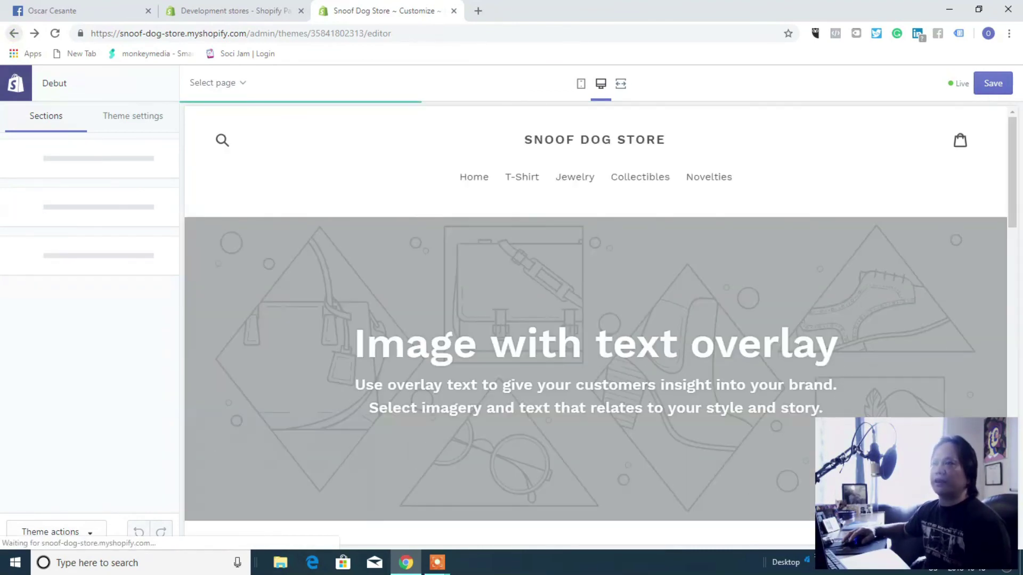
key(alt+Left)
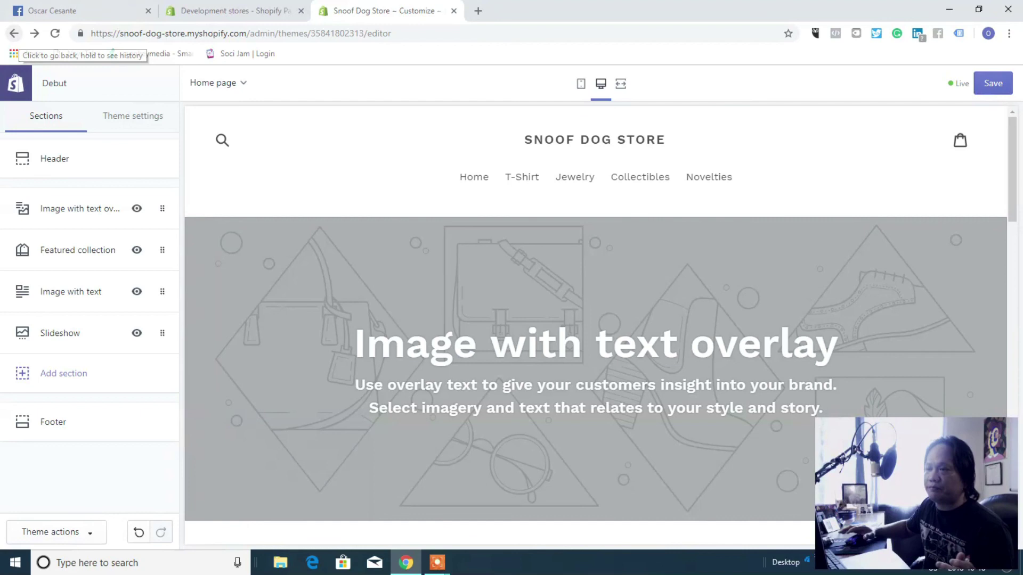
click(14, 34)
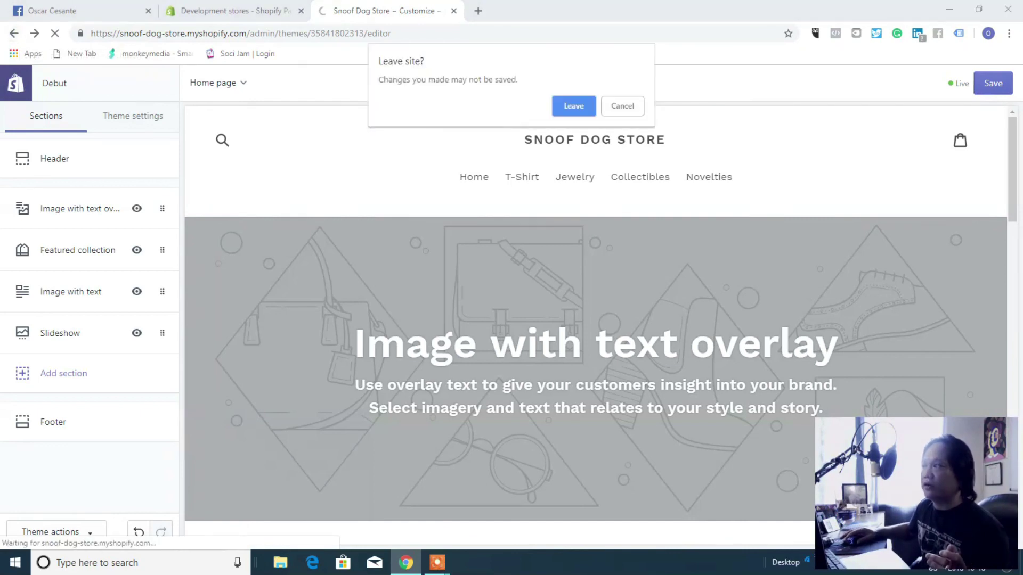
click(574, 106)
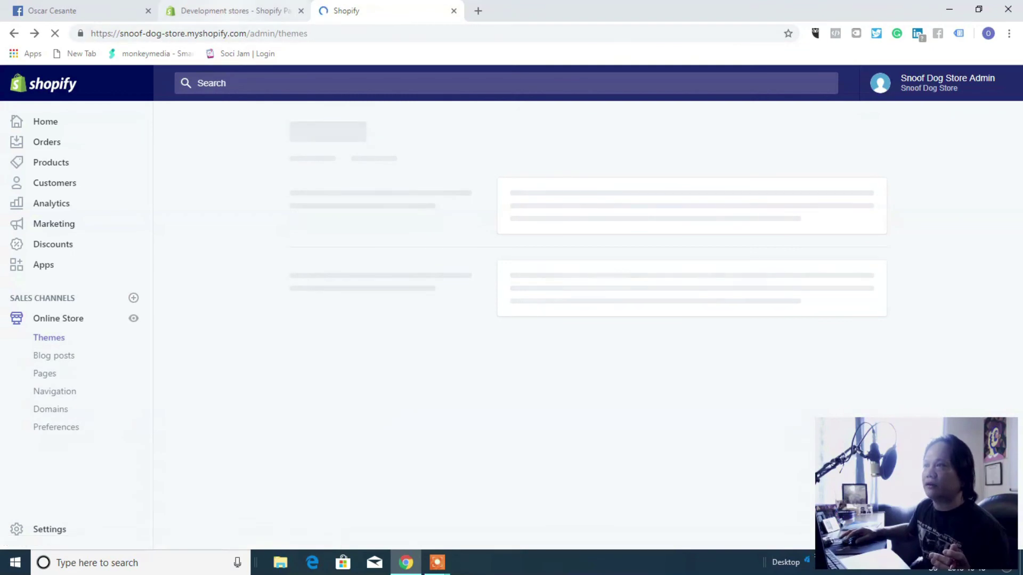
- Open the online store preferences and review the title and meta description fields and the Google Analytics account field
click(66, 427)
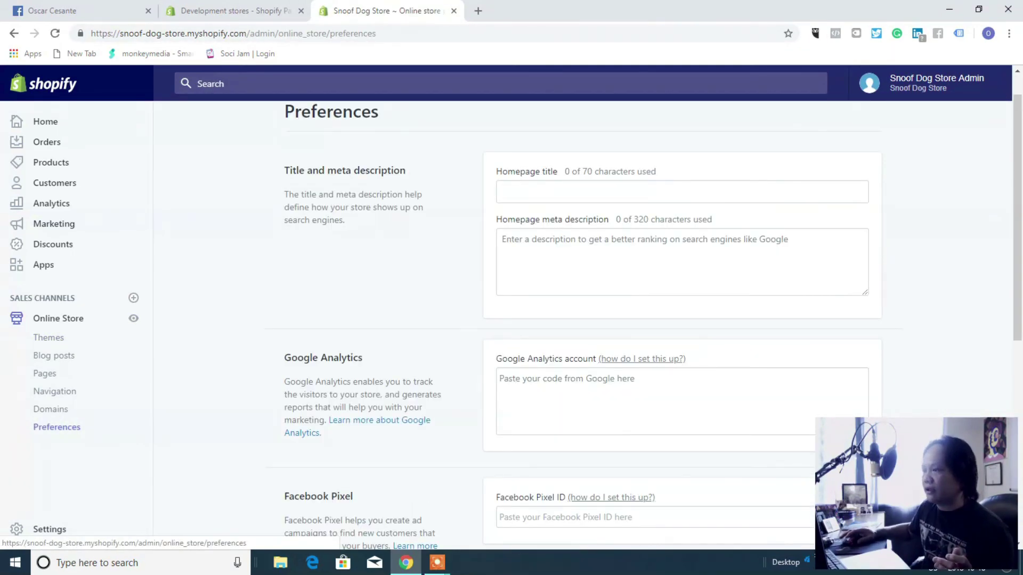
scroll(652, 322, down, 1)
scroll(652, 321, up, 2)
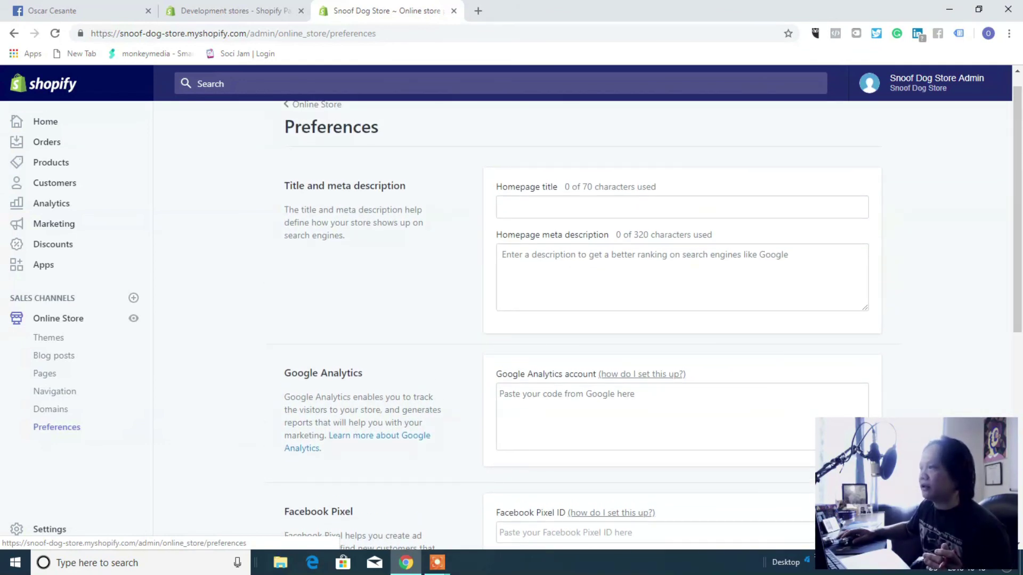
scroll(653, 321, down, 2)
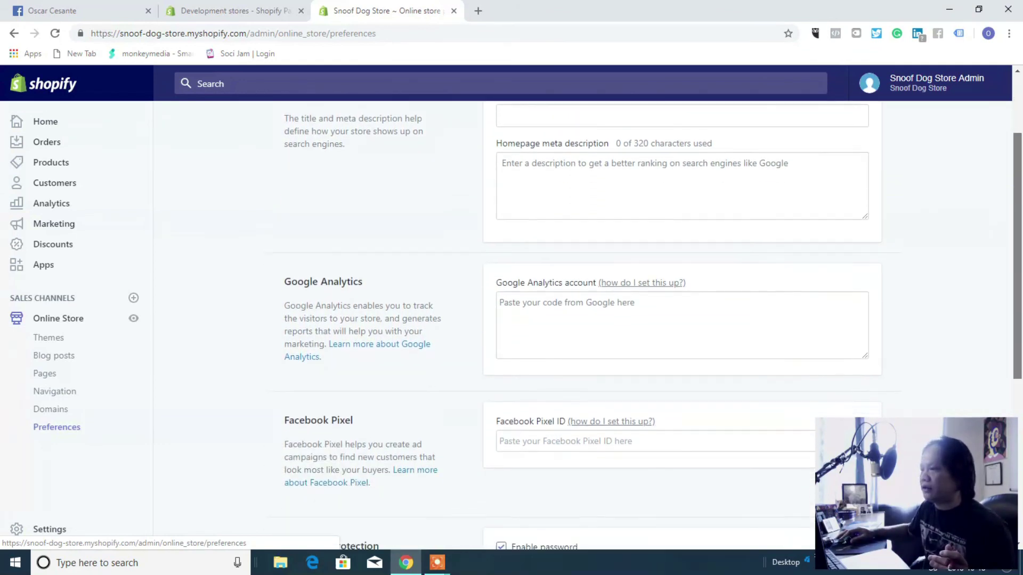
click(583, 317)
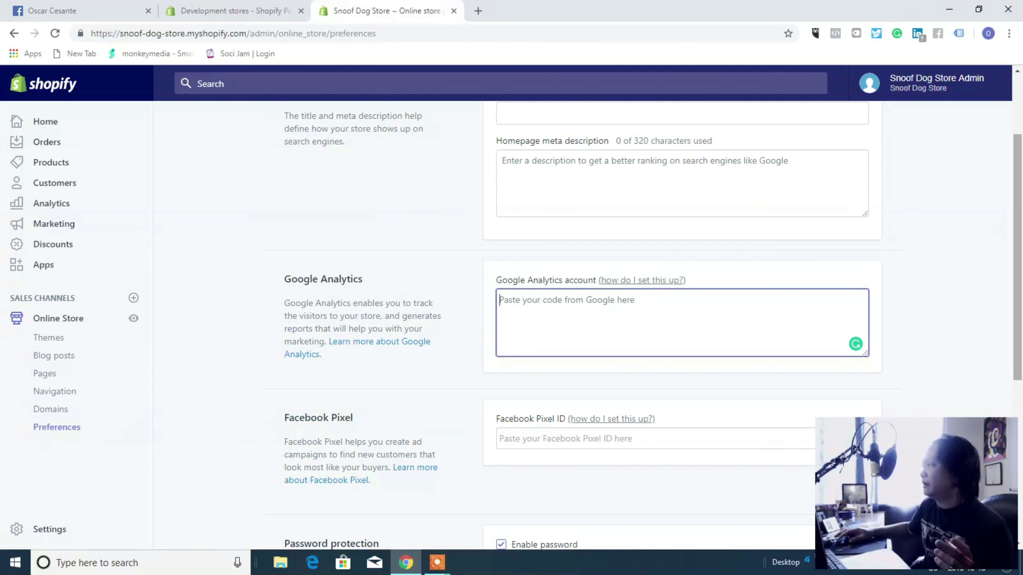
- Review the Facebook Pixel ID field and the password protection settings, including the message for visitors
scroll(586, 319, down, 3)
click(546, 298)
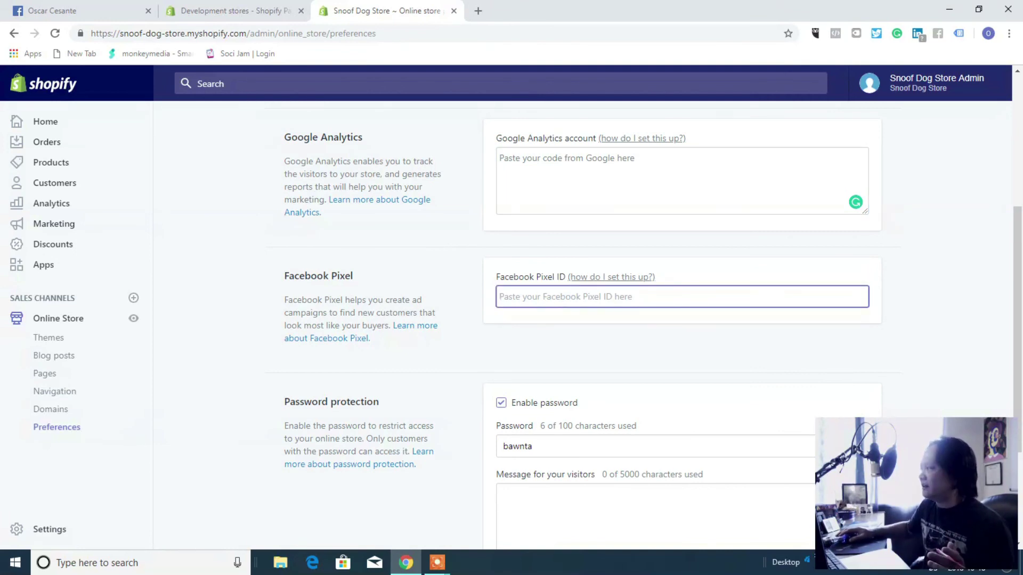
scroll(647, 322, down, 2)
click(577, 384)
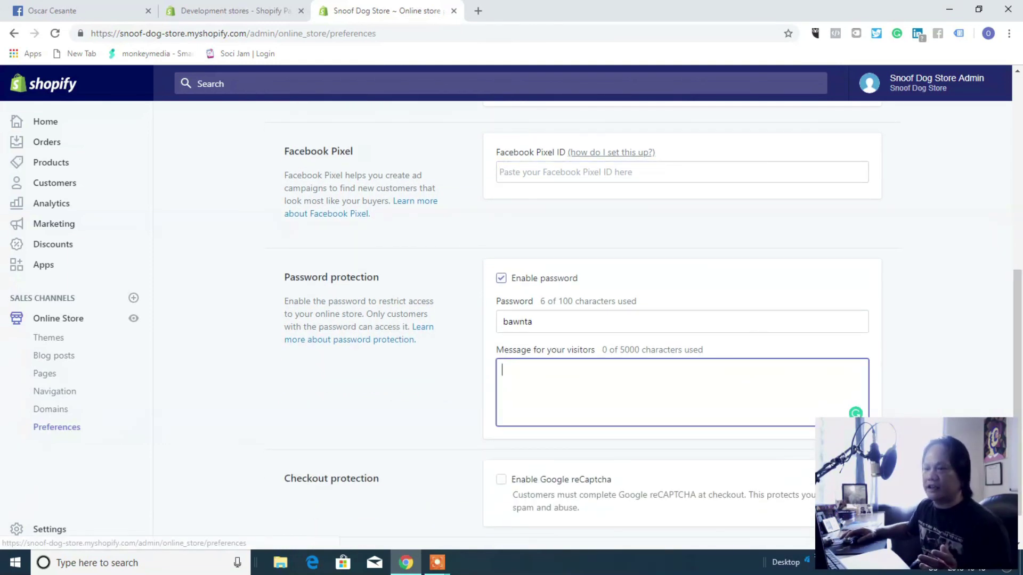
- Open the store's Apps page
click(36, 261)
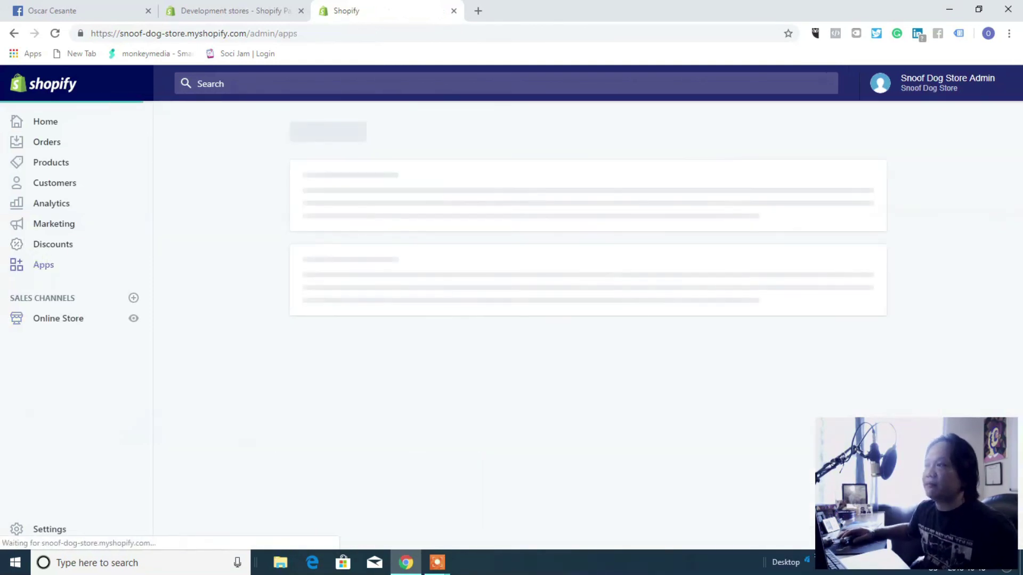